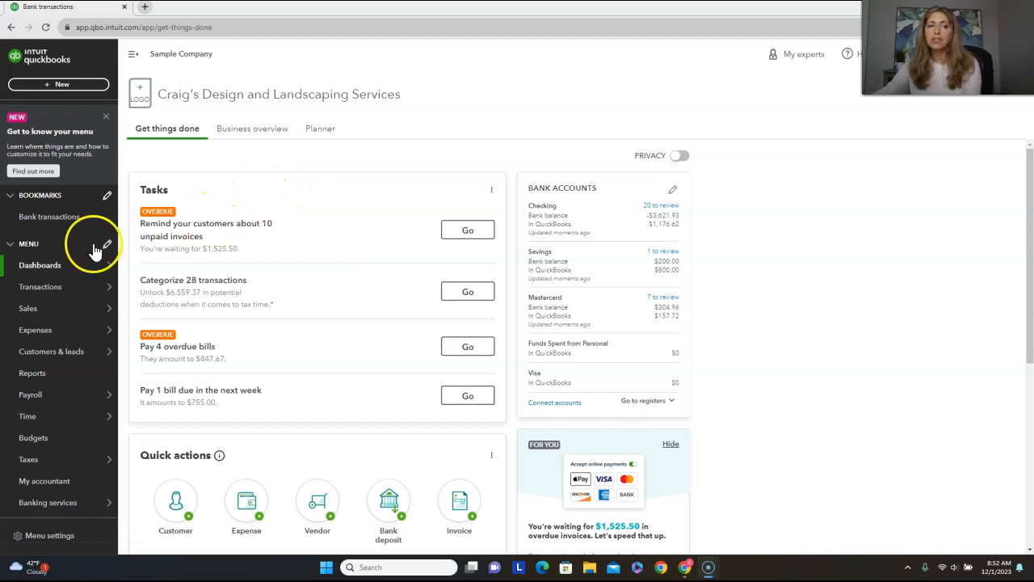
Open the bank transactions and look through the checking account's entries awaiting review.
{"action": "mouse_move", "coordinate": [49, 287]}
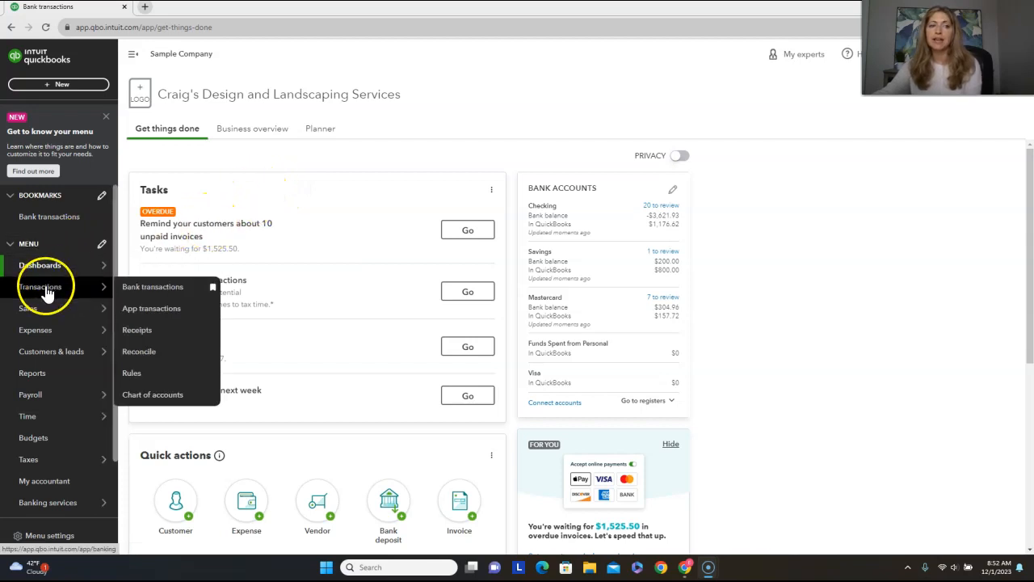
{"action": "left_click", "coordinate": [138, 291]}
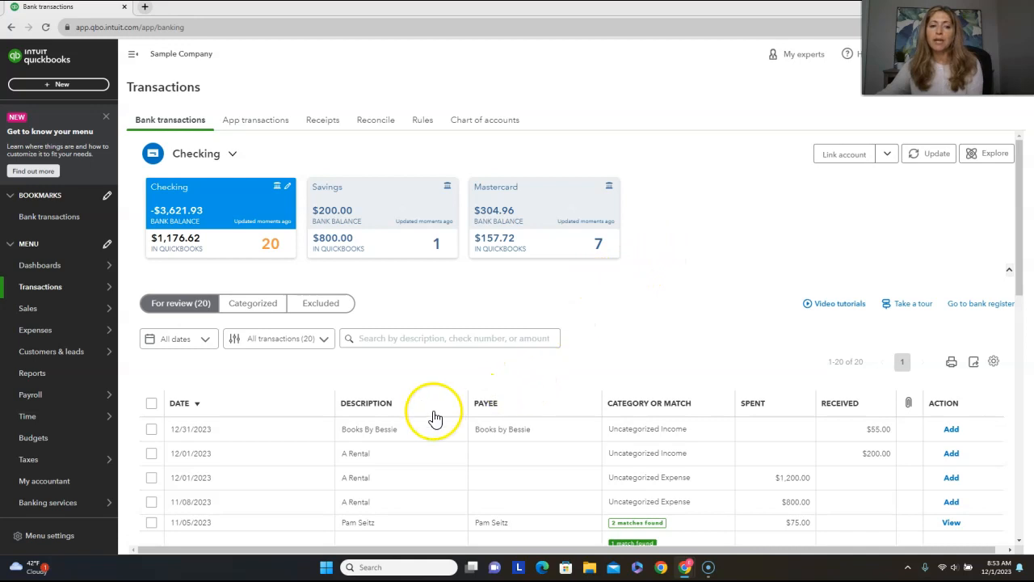
{"action": "scroll", "coordinate": [436, 417], "scroll_direction": "down", "scroll_amount": 1}
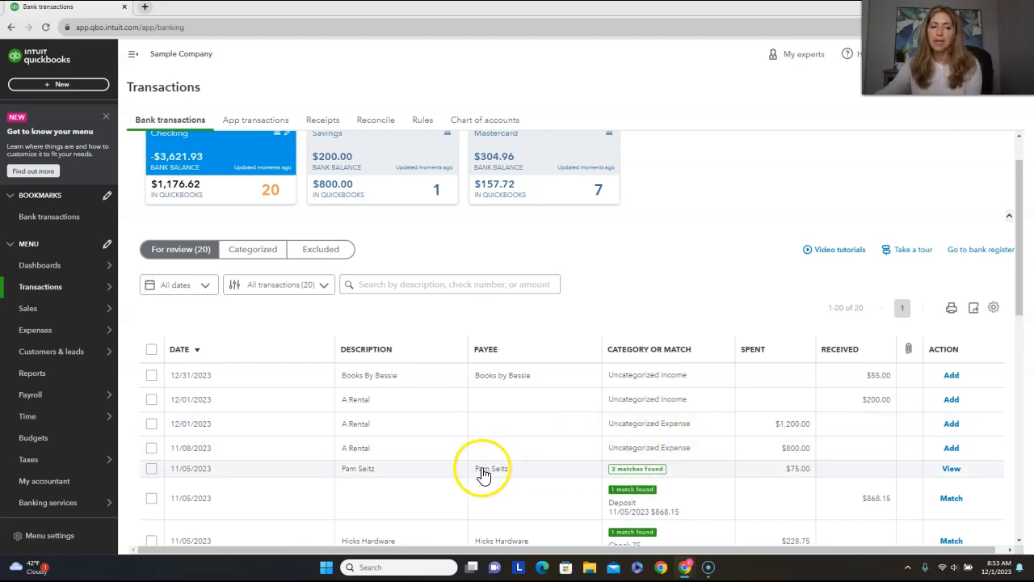
{"action": "scroll", "coordinate": [510, 415], "scroll_direction": "down", "scroll_amount": 2}
{"action": "scroll", "coordinate": [512, 417], "scroll_direction": "down", "scroll_amount": 2}
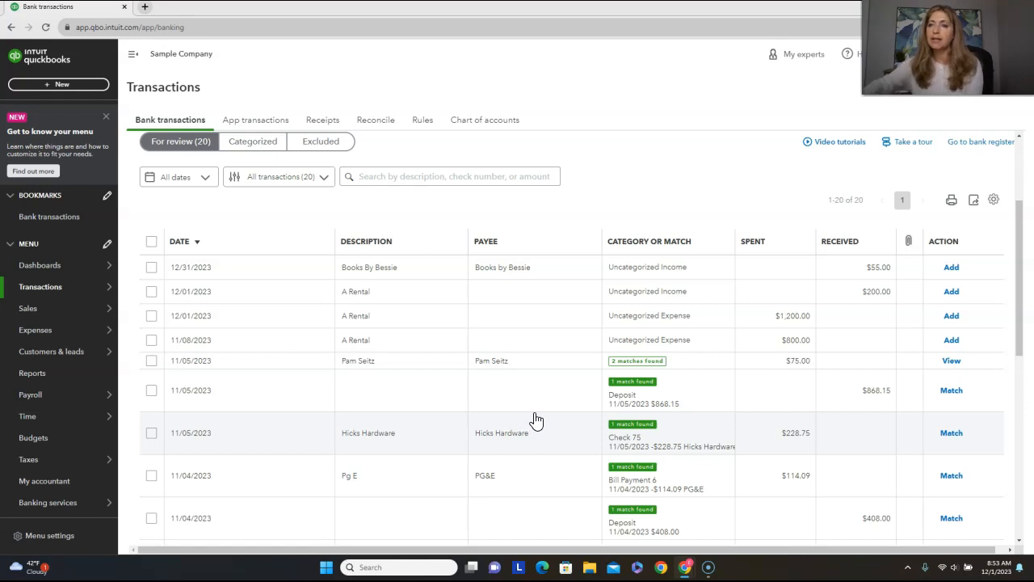
{"action": "left_click", "coordinate": [533, 370]}
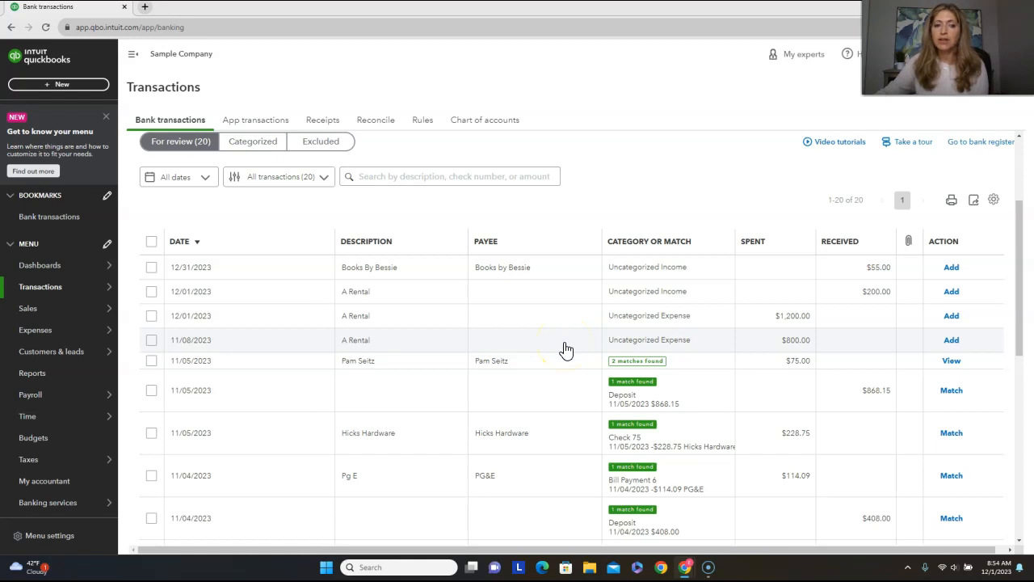
Sort the checking transactions for review by date, oldest first.
{"action": "left_click", "coordinate": [198, 244]}
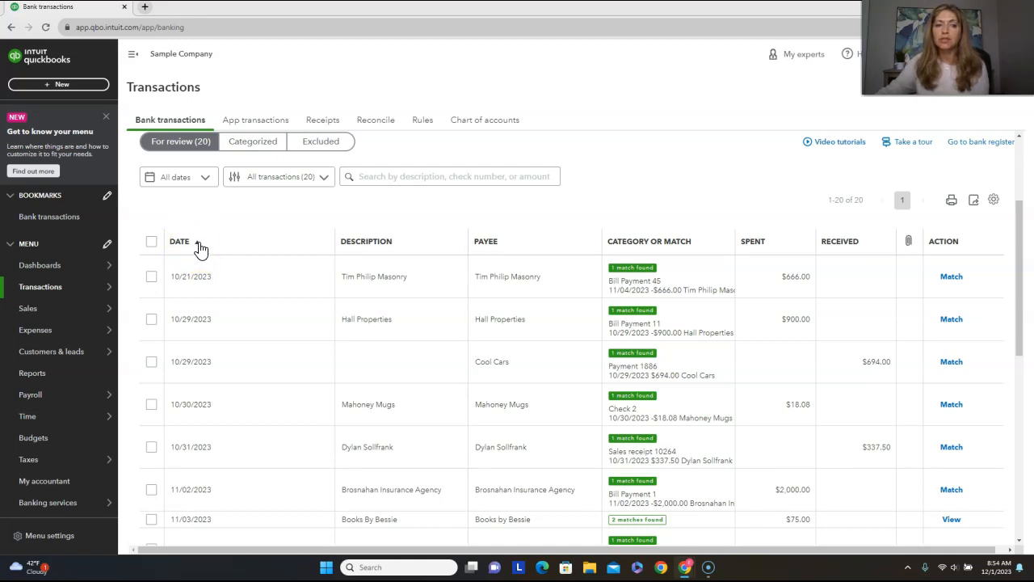
{"action": "left_click", "coordinate": [198, 245]}
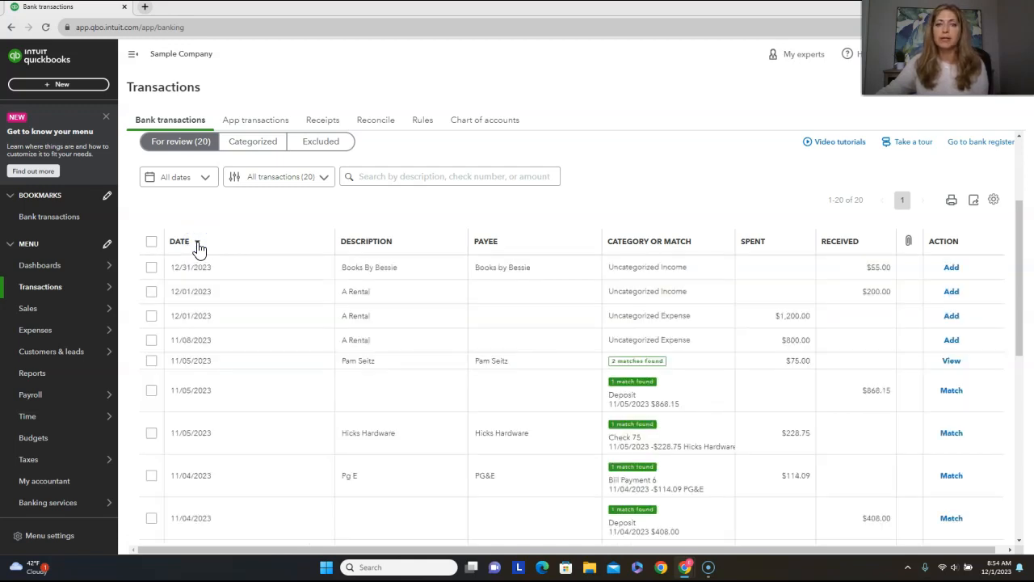
{"action": "left_click", "coordinate": [199, 245]}
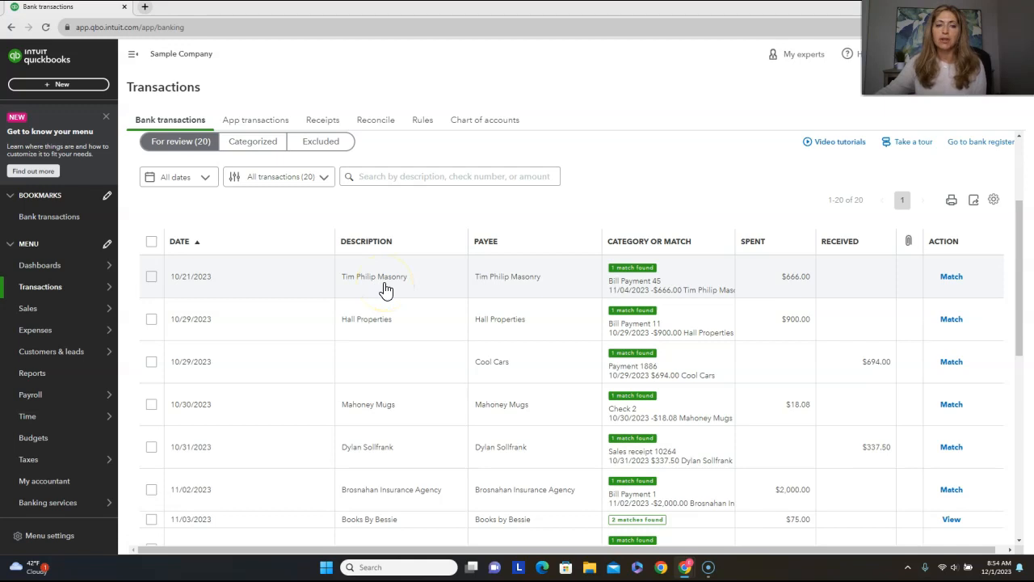
Inspect Bill Payment 45 suggested for the 10/21/2023 transaction, along with the bill it paid, and return to the bank transactions.
{"action": "left_click", "coordinate": [385, 287]}
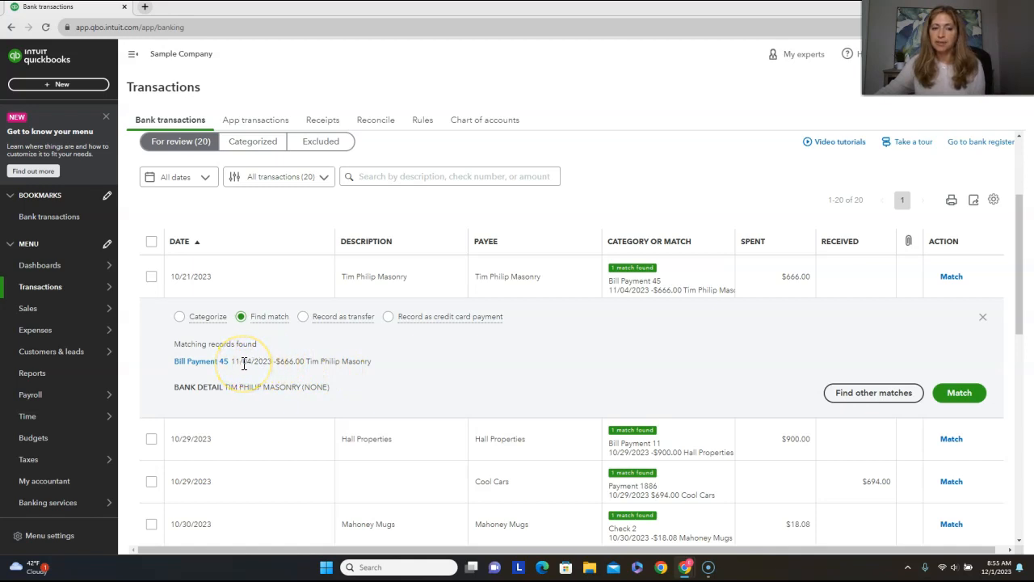
{"action": "left_click", "coordinate": [200, 362]}
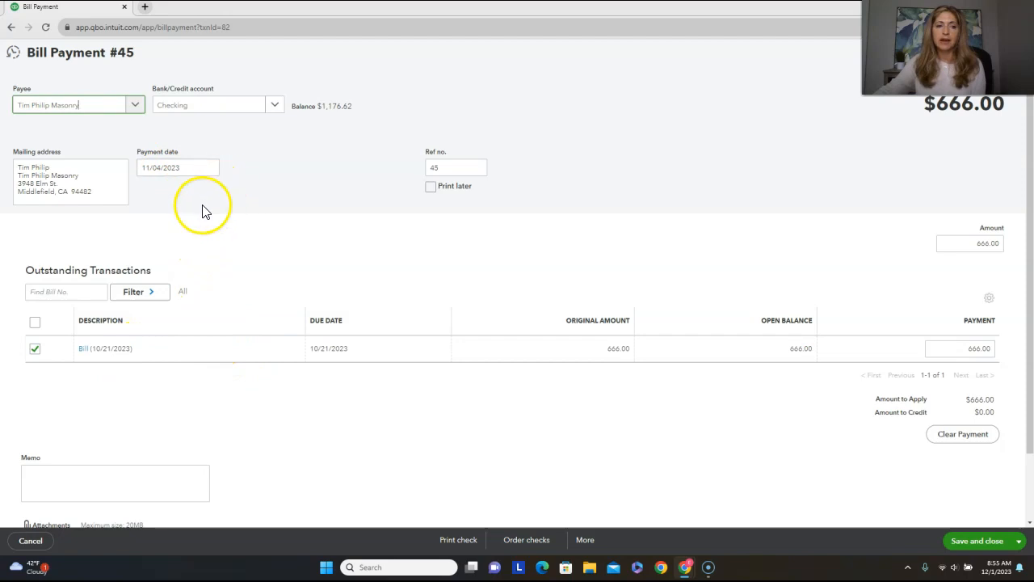
{"action": "left_click", "coordinate": [85, 351]}
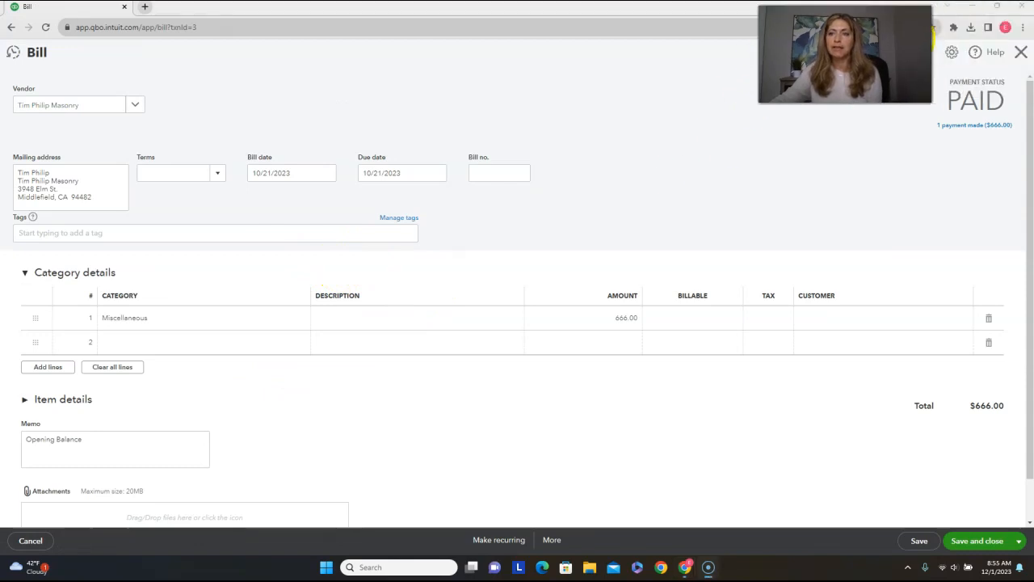
{"action": "left_click", "coordinate": [1021, 51]}
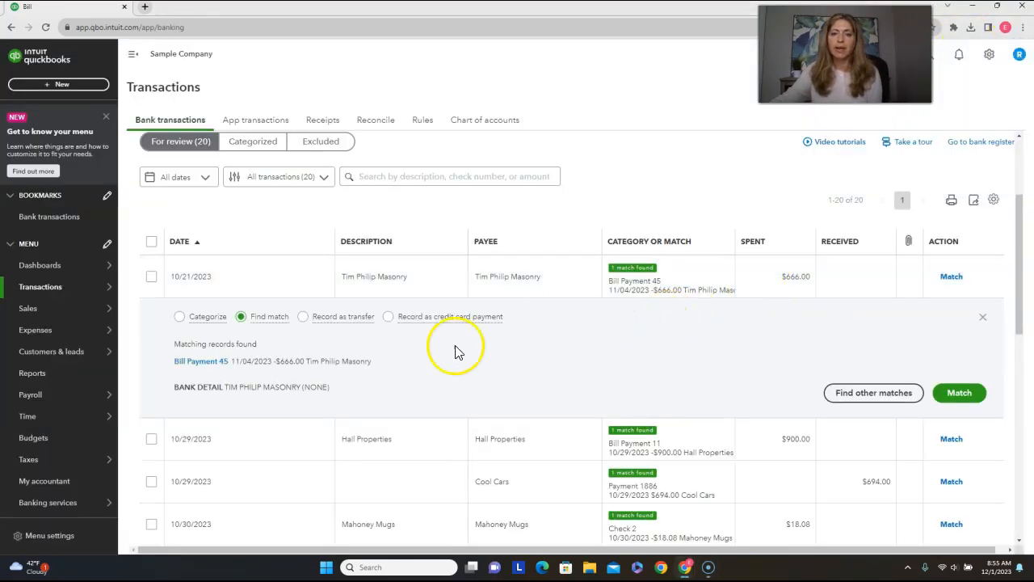
Match the 10/21/2023 transaction to Bill Payment 45 and the Hall Properties transaction to Bill Payment 11.
{"action": "left_click", "coordinate": [960, 395]}
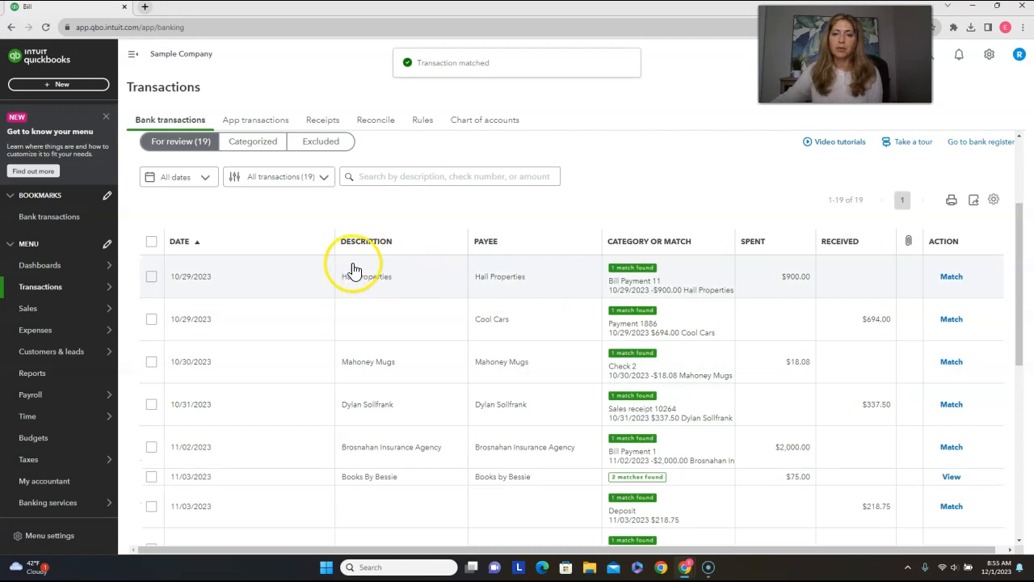
{"action": "left_click", "coordinate": [352, 283]}
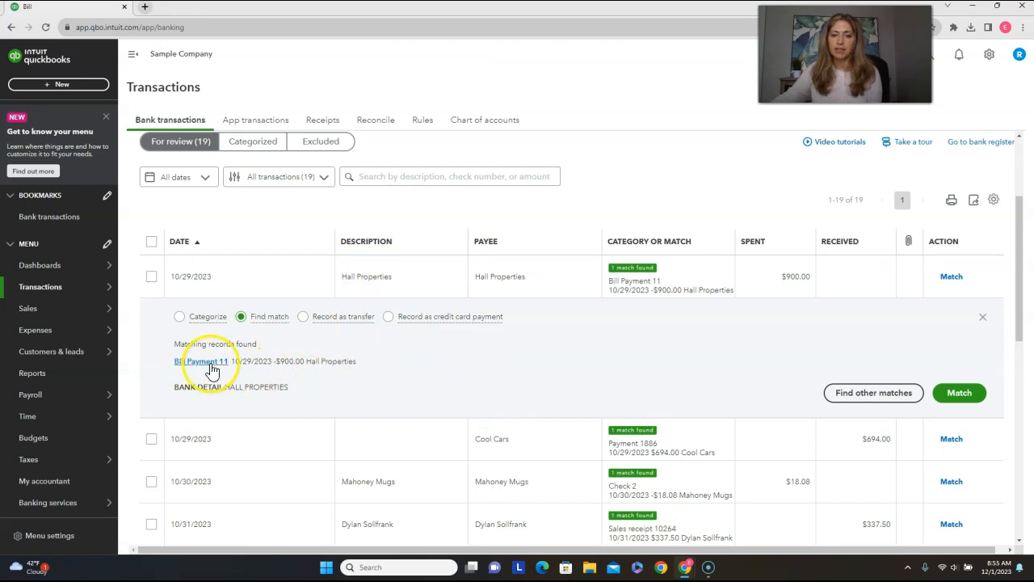
{"action": "left_click", "coordinate": [974, 396]}
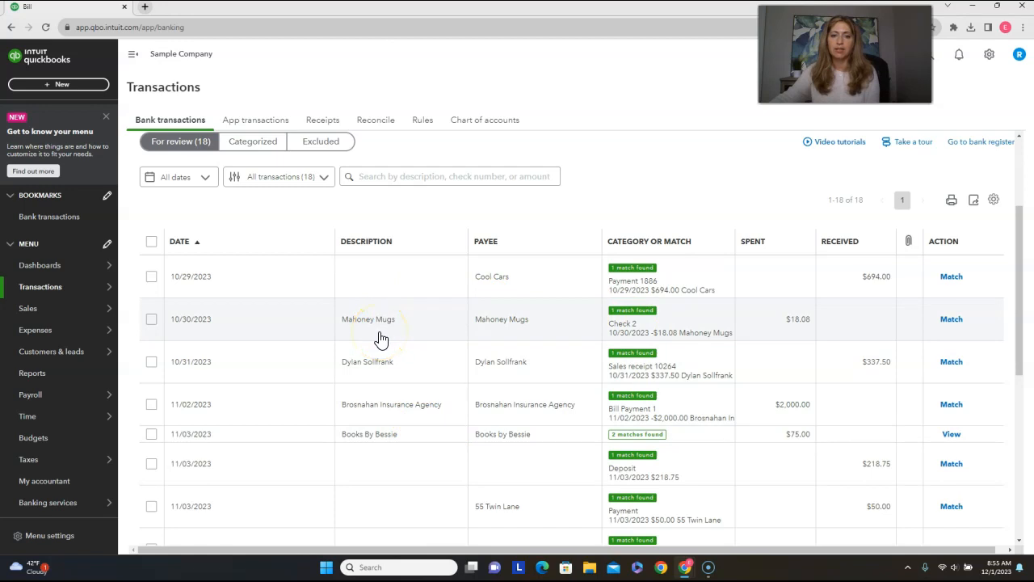
Set the 10/30/2023 Mahoney Mugs transaction to be categorized under Supplies, and accept its suggested match, Check 2.
{"action": "left_click", "coordinate": [380, 334]}
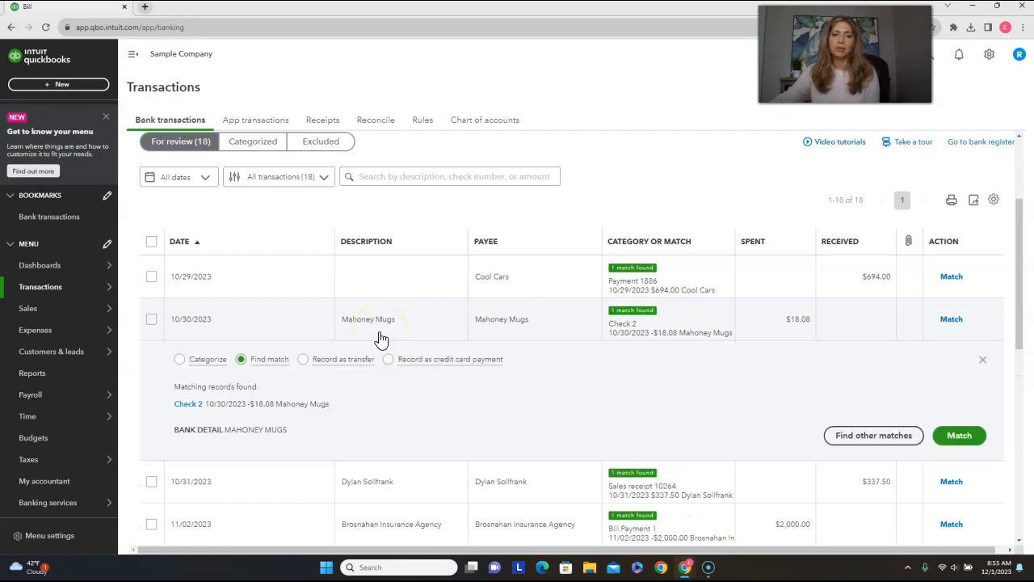
{"action": "left_click", "coordinate": [179, 360]}
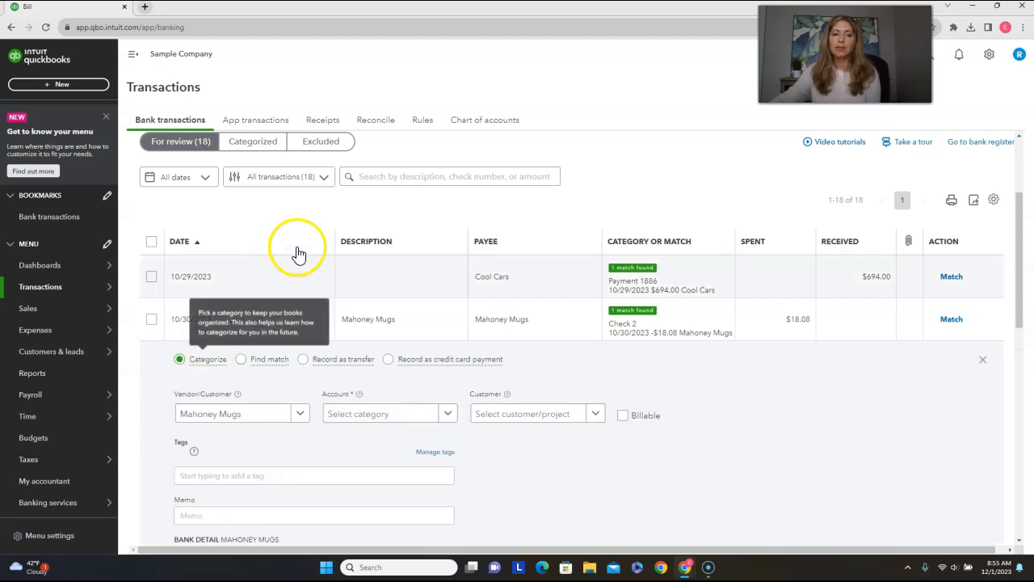
{"action": "left_click", "coordinate": [385, 418]}
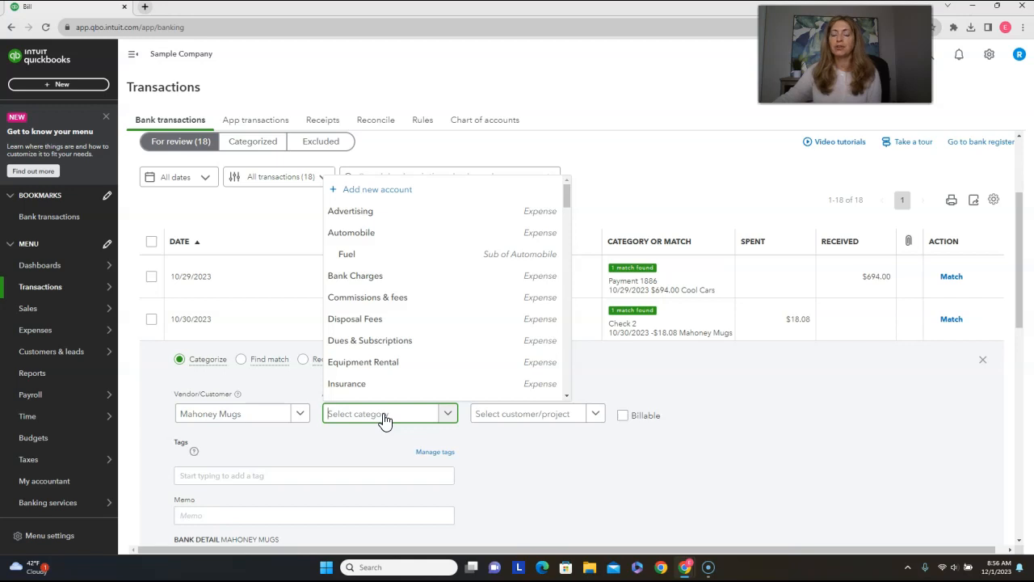
{"action": "scroll", "coordinate": [410, 353], "scroll_direction": "down", "scroll_amount": 2}
{"action": "scroll", "coordinate": [411, 353], "scroll_direction": "down", "scroll_amount": 5}
{"action": "scroll", "coordinate": [411, 353], "scroll_direction": "down", "scroll_amount": 5}
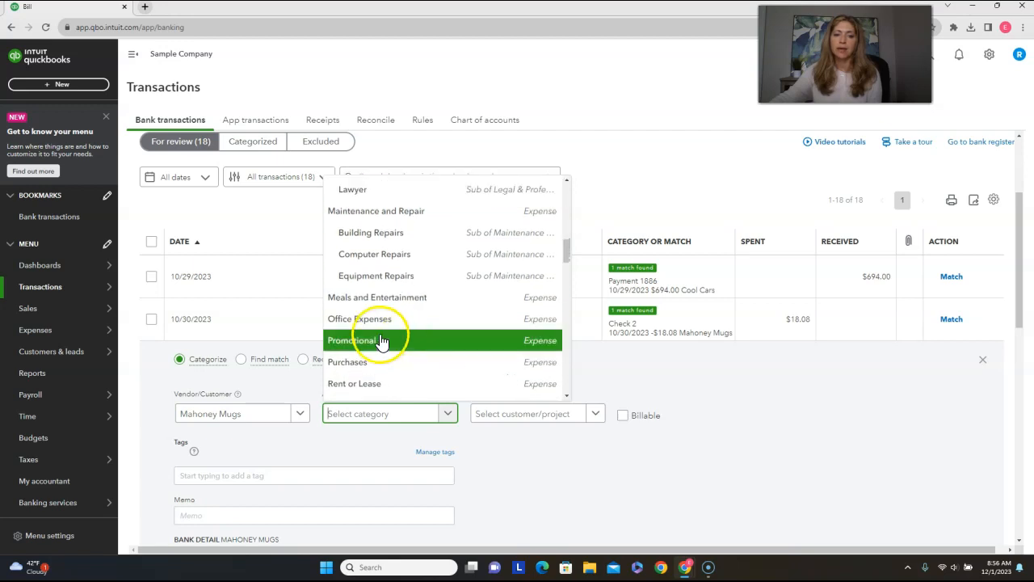
{"action": "scroll", "coordinate": [380, 356], "scroll_direction": "down", "scroll_amount": 1}
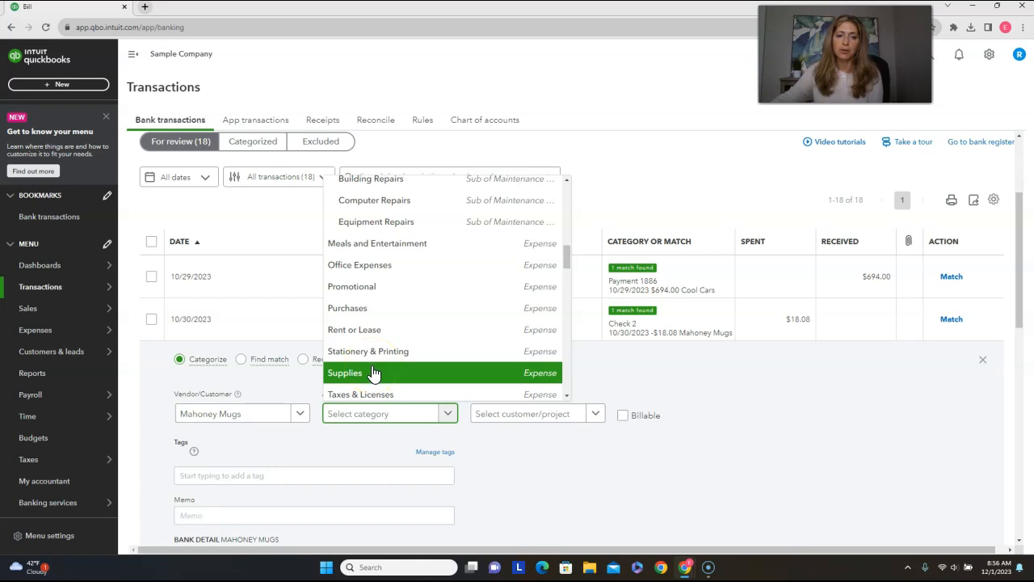
{"action": "left_click", "coordinate": [373, 373]}
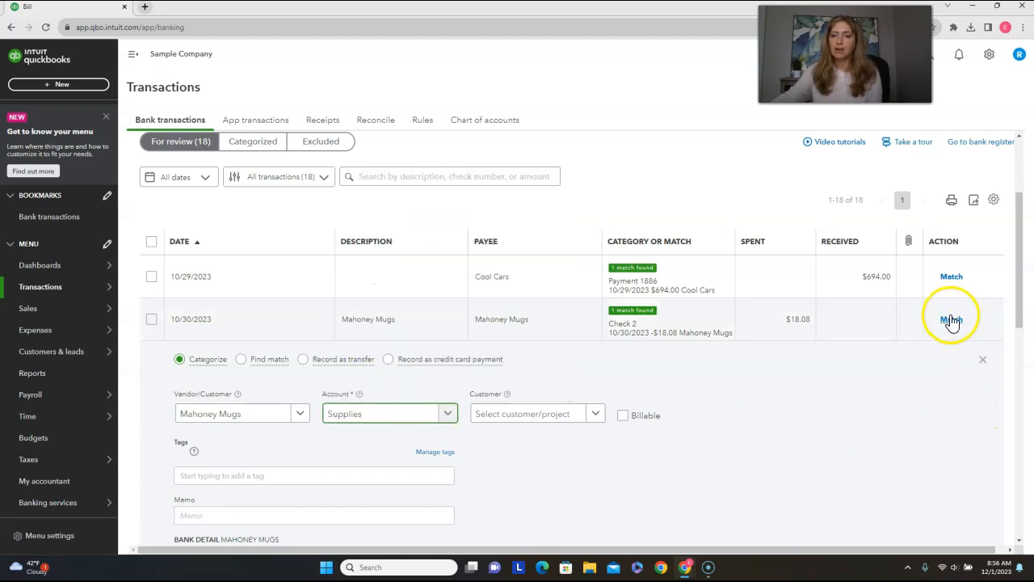
{"action": "left_click", "coordinate": [950, 321]}
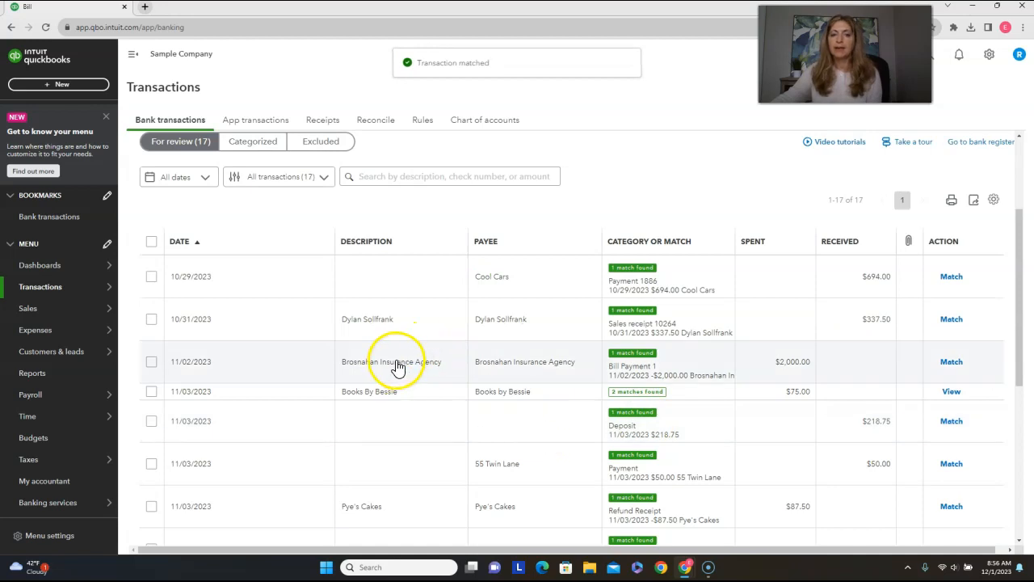
Inspect the suggested Payment 1886 for the 10/29/2023 Cool Cars deposit and match the deposit to it.
{"action": "left_click", "coordinate": [420, 286]}
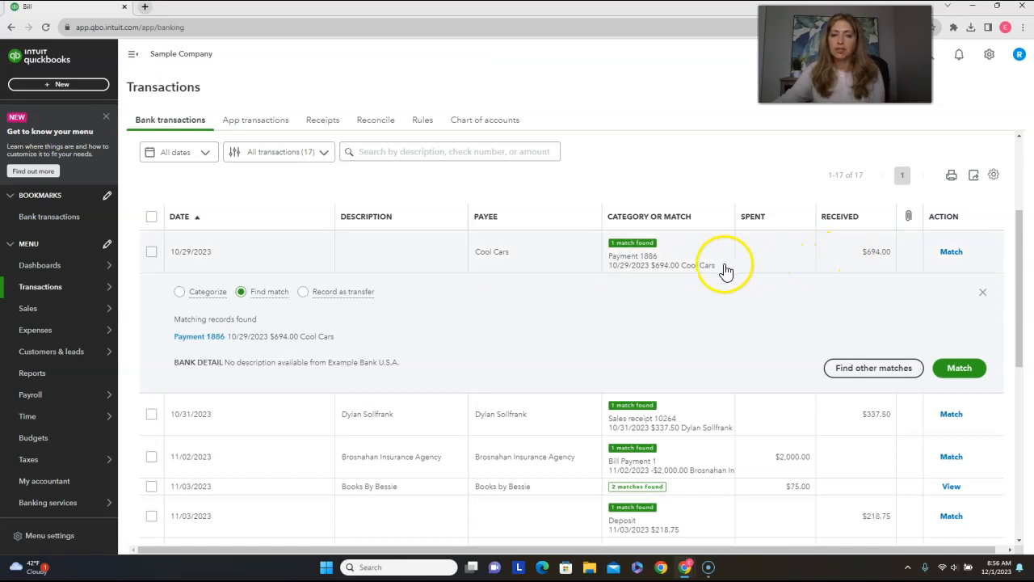
{"action": "left_click", "coordinate": [196, 339]}
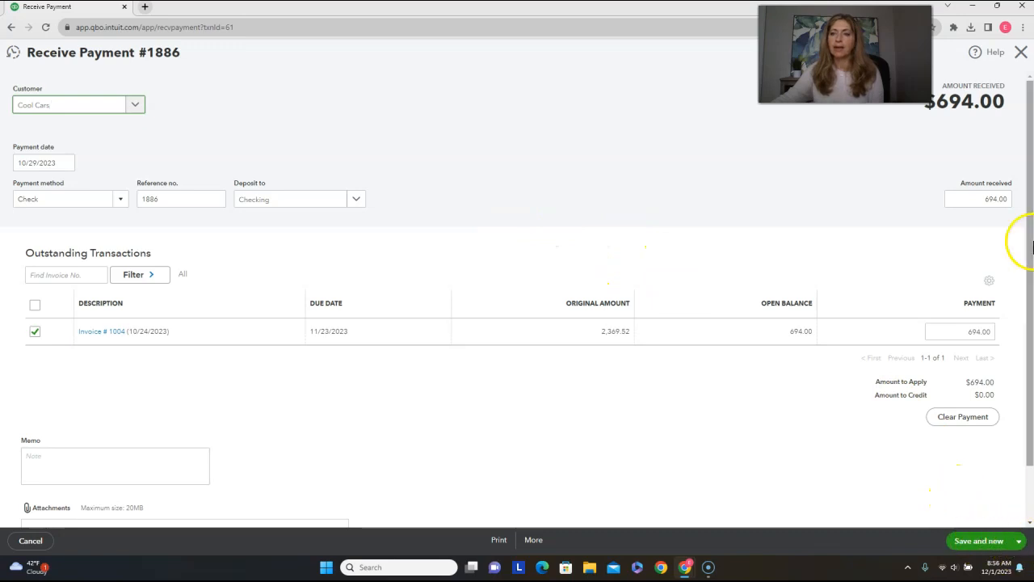
{"action": "left_click", "coordinate": [1021, 51]}
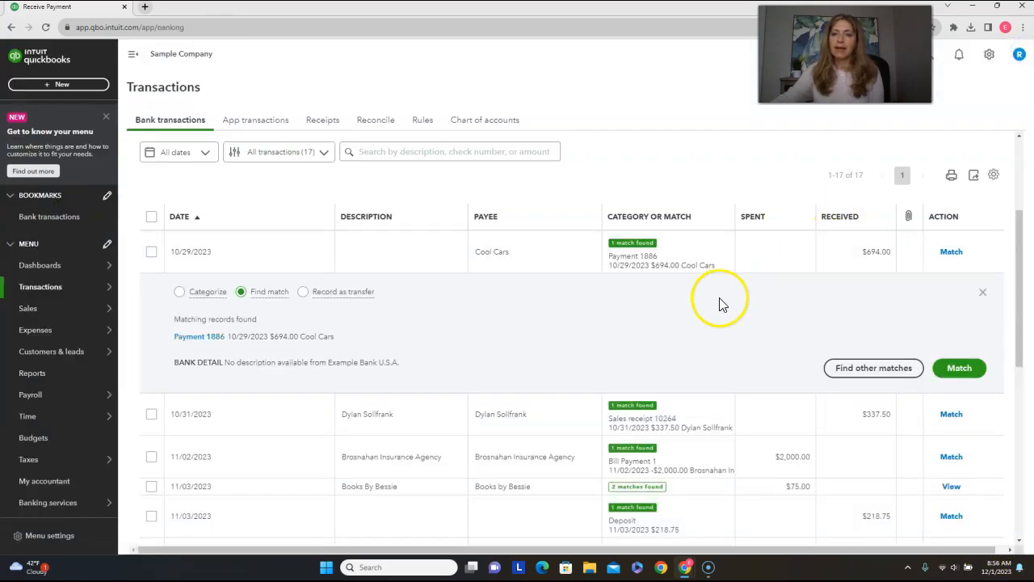
{"action": "left_click", "coordinate": [956, 374]}
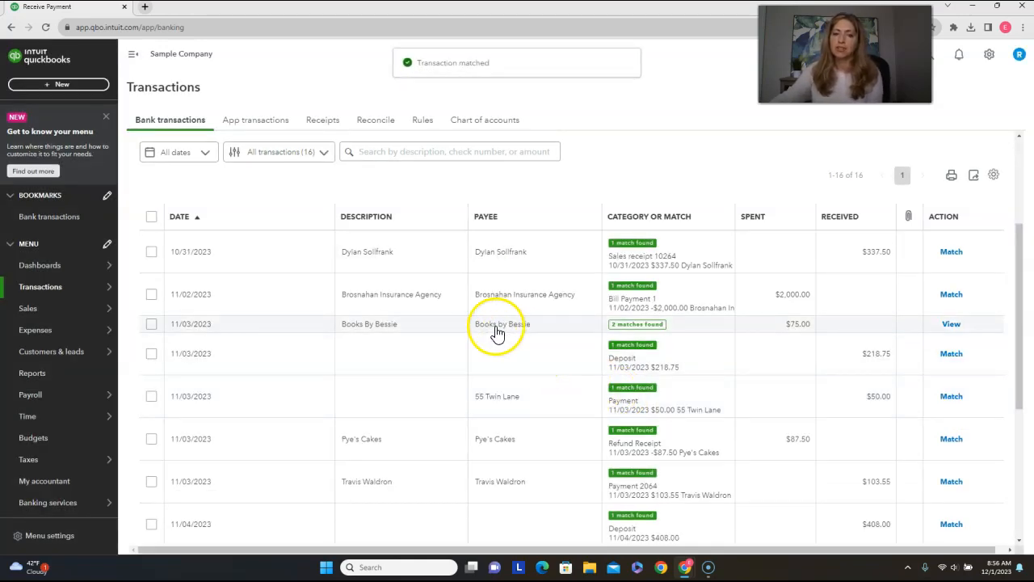
Expand the 11/08/2023 A Rental transaction and check the existing records for a possible match, closing the list without choosing any.
{"action": "scroll", "coordinate": [520, 369], "scroll_direction": "down", "scroll_amount": 4}
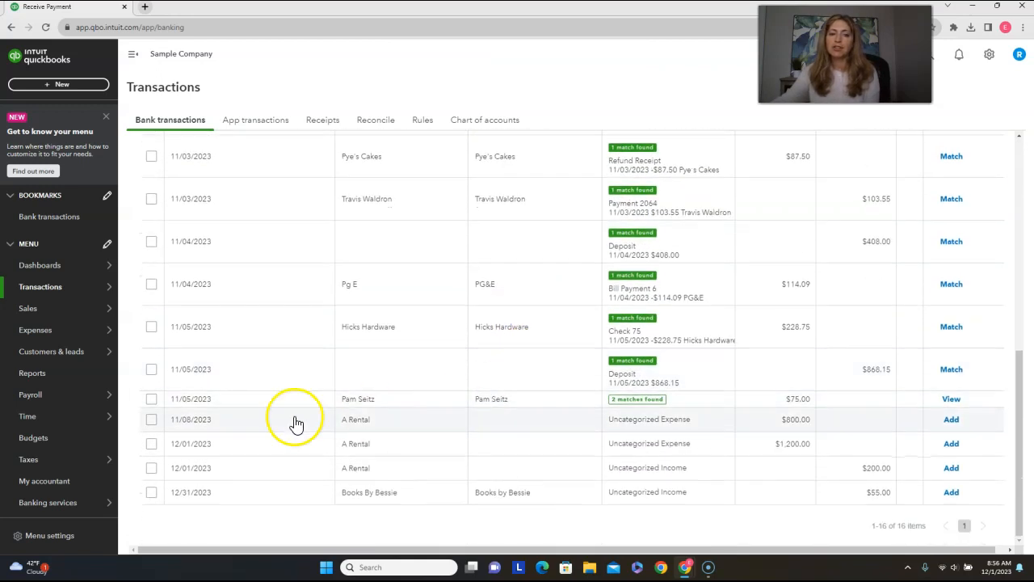
{"action": "left_click", "coordinate": [368, 429]}
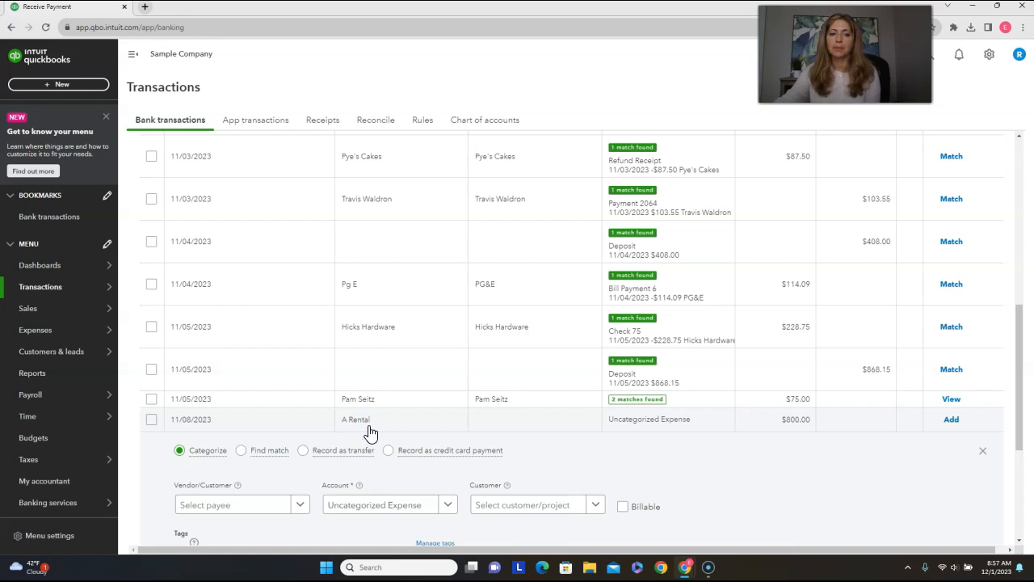
{"action": "left_click", "coordinate": [242, 455]}
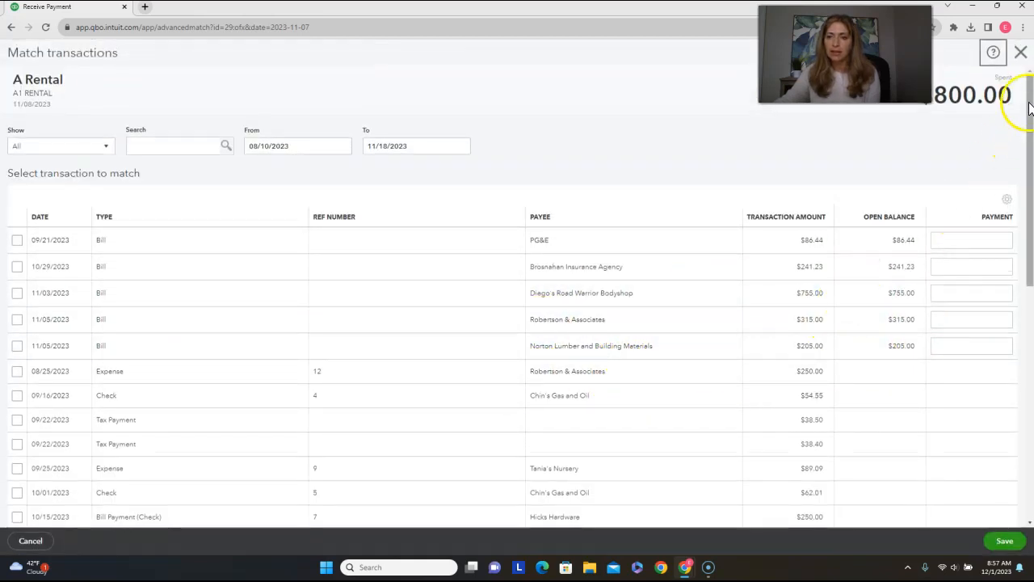
{"action": "left_click", "coordinate": [1024, 54]}
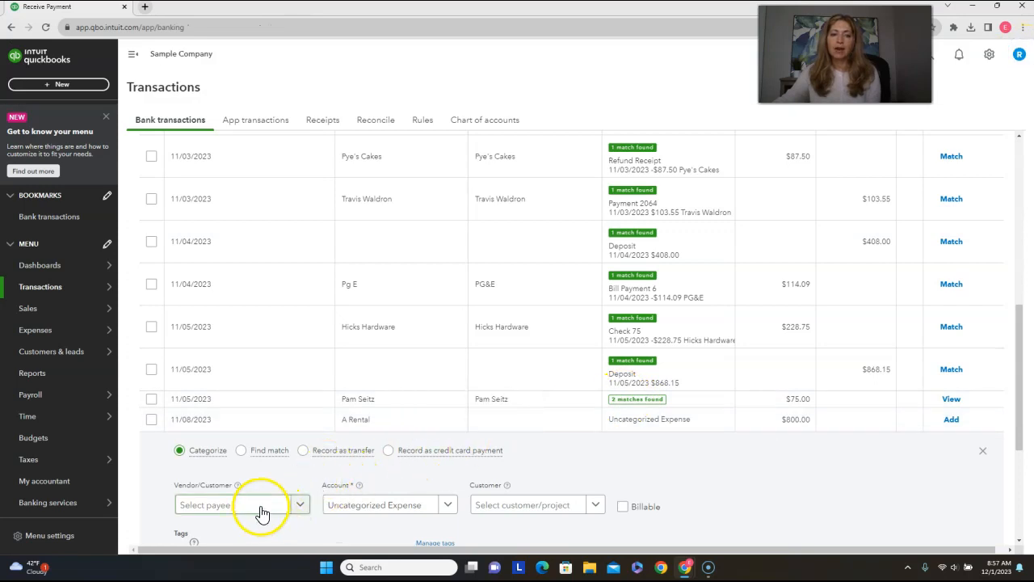
Add A Rental as a new vendor for the 11/08/2023 transaction, with company name A Rental, and save it.
{"action": "left_click", "coordinate": [257, 515]}
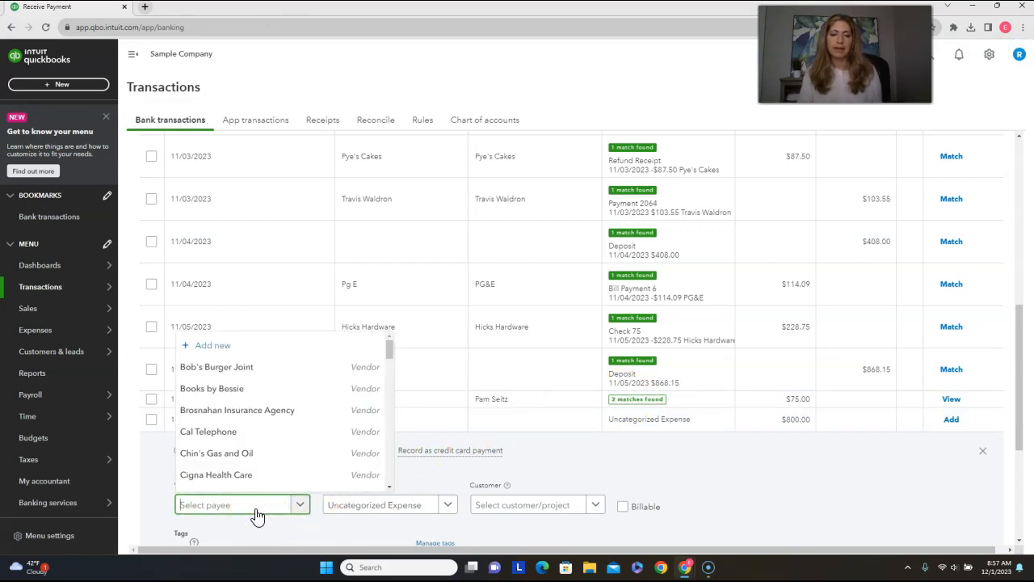
{"action": "type", "text": "A Rental"}
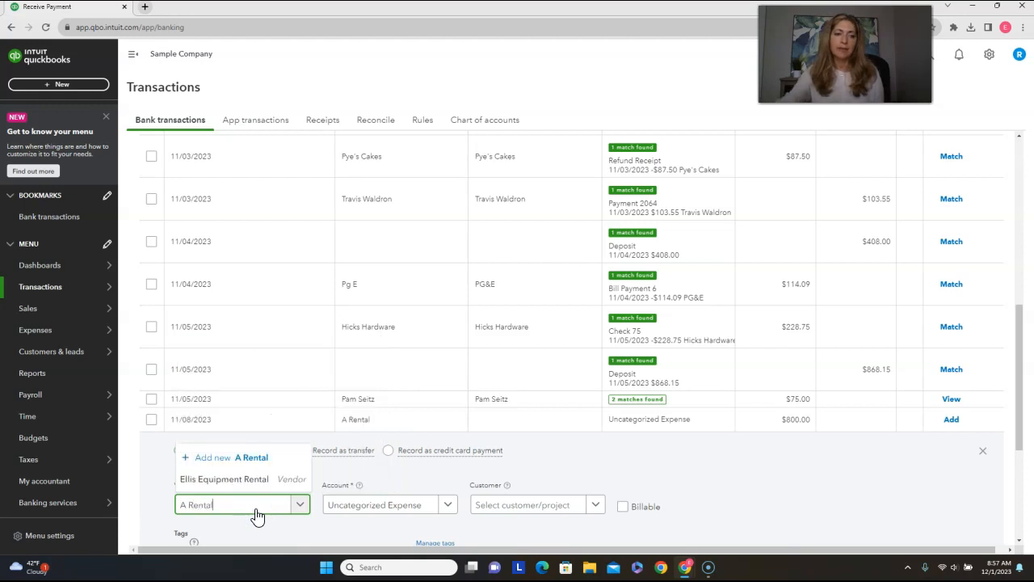
{"action": "left_click", "coordinate": [198, 457]}
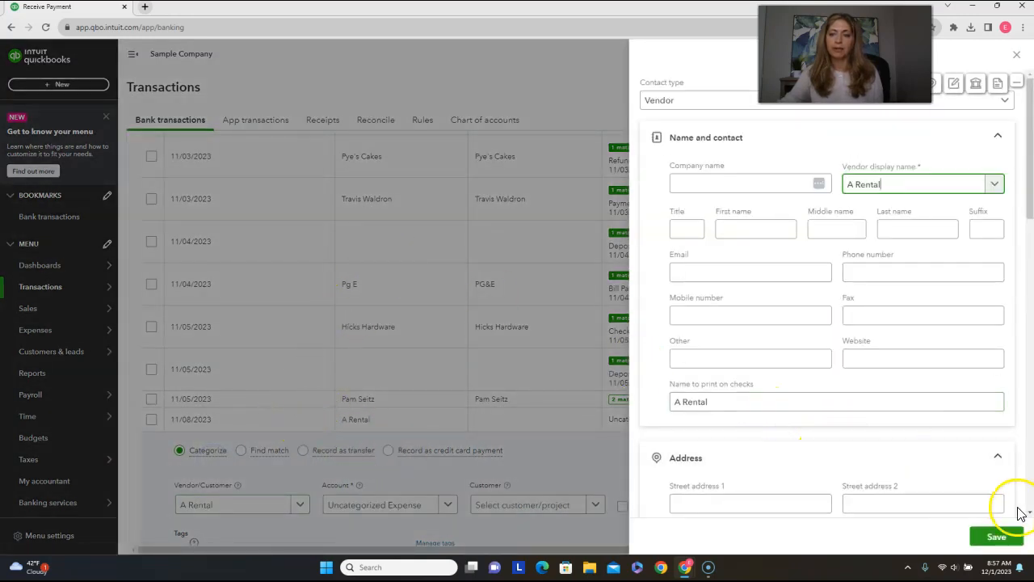
{"action": "left_click", "coordinate": [691, 184]}
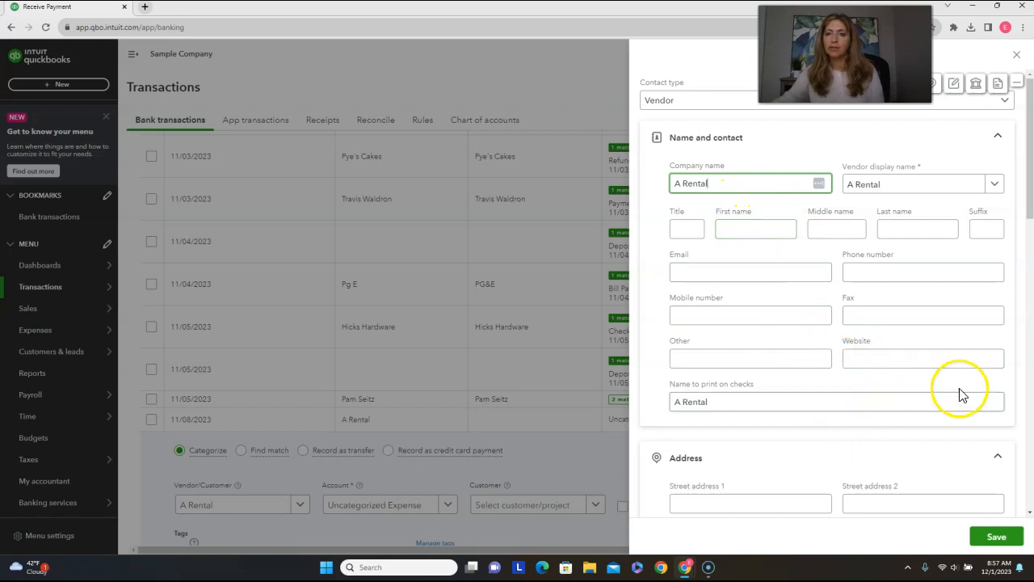
{"action": "left_click", "coordinate": [999, 537]}
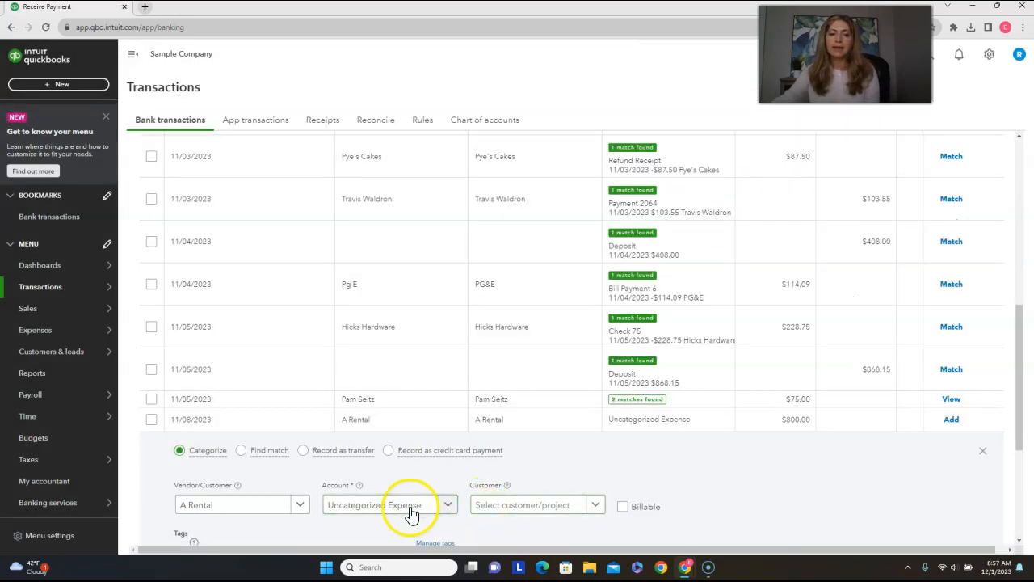
Categorize the 11/08/2023 A Rental transaction under Equipment Rental, the sub-account of Job Expenses, and add it to the books.
{"action": "left_click", "coordinate": [393, 506]}
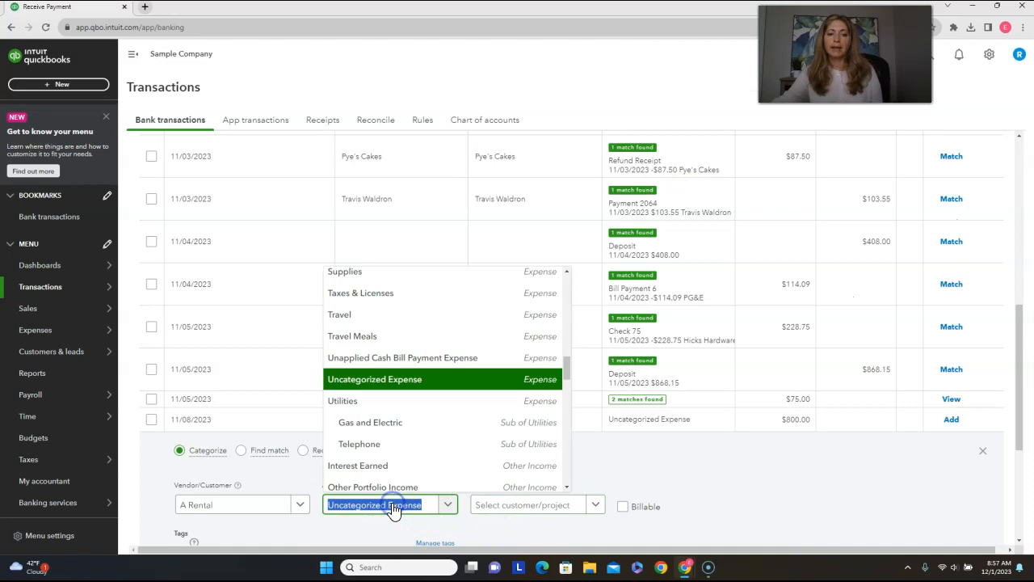
{"action": "type", "text": "rental"}
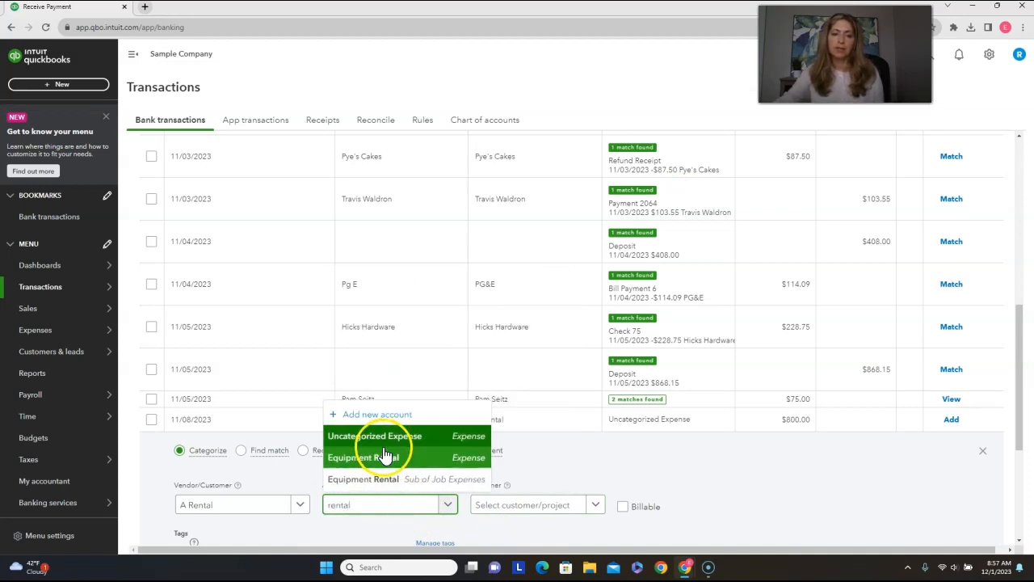
{"action": "left_click", "coordinate": [375, 481]}
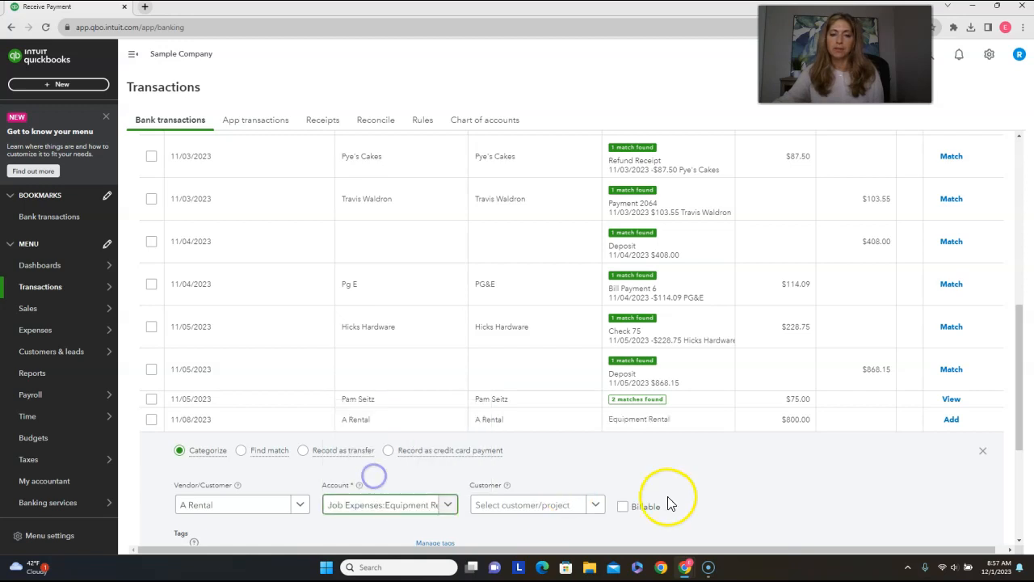
{"action": "left_click", "coordinate": [955, 422]}
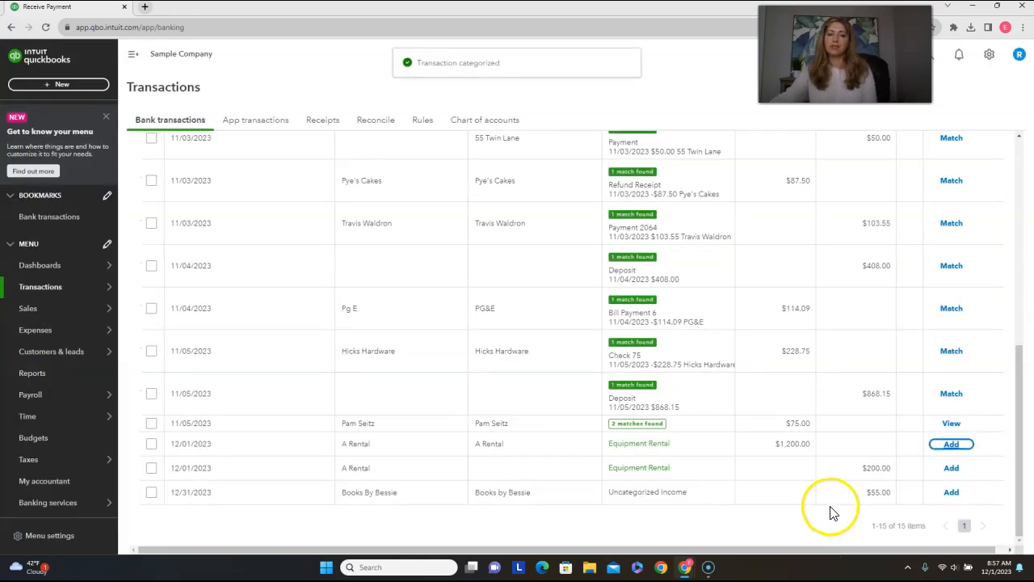
Assign A Rental as the vendor on the 12/01/2023 backhoe deposit refund and add it under the suggested Equipment Rental account.
{"action": "left_click", "coordinate": [425, 473]}
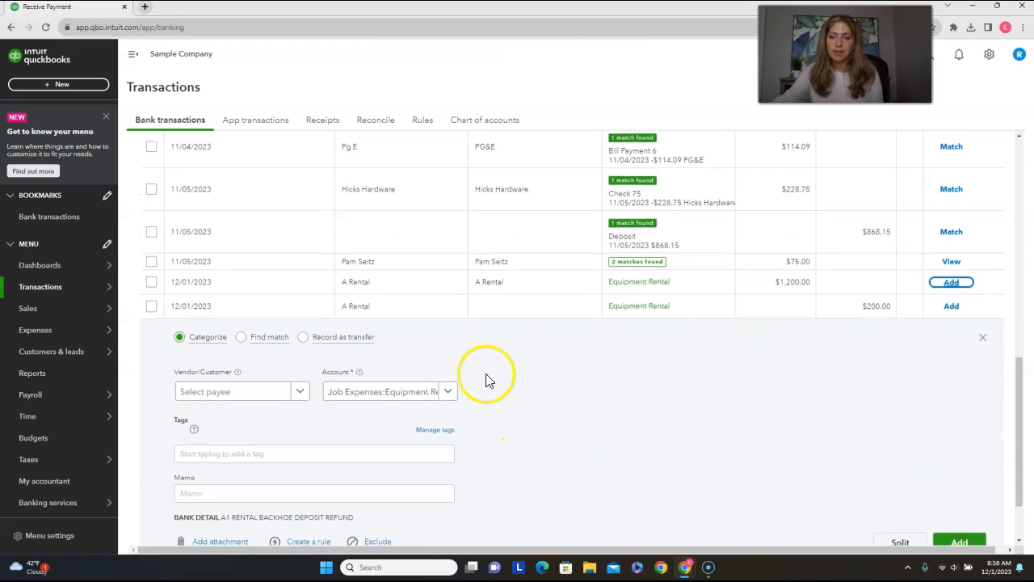
{"action": "left_click", "coordinate": [239, 392]}
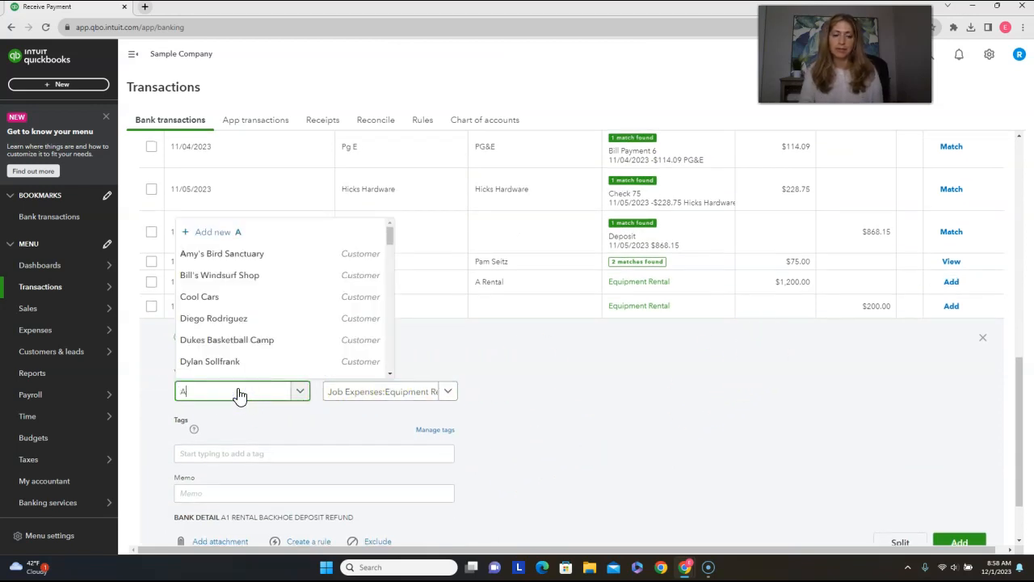
{"action": "left_click", "coordinate": [231, 340]}
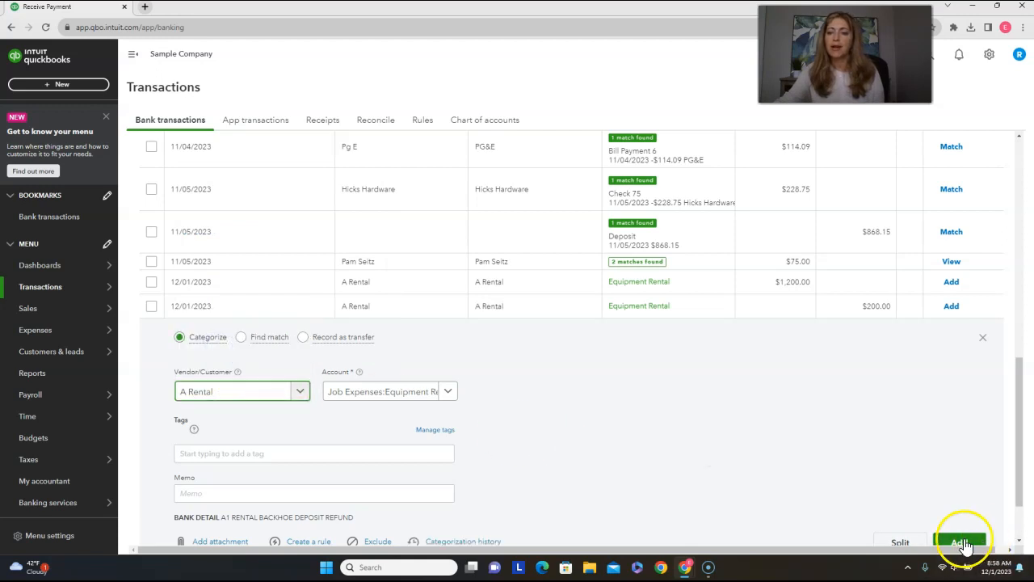
{"action": "left_click", "coordinate": [959, 543]}
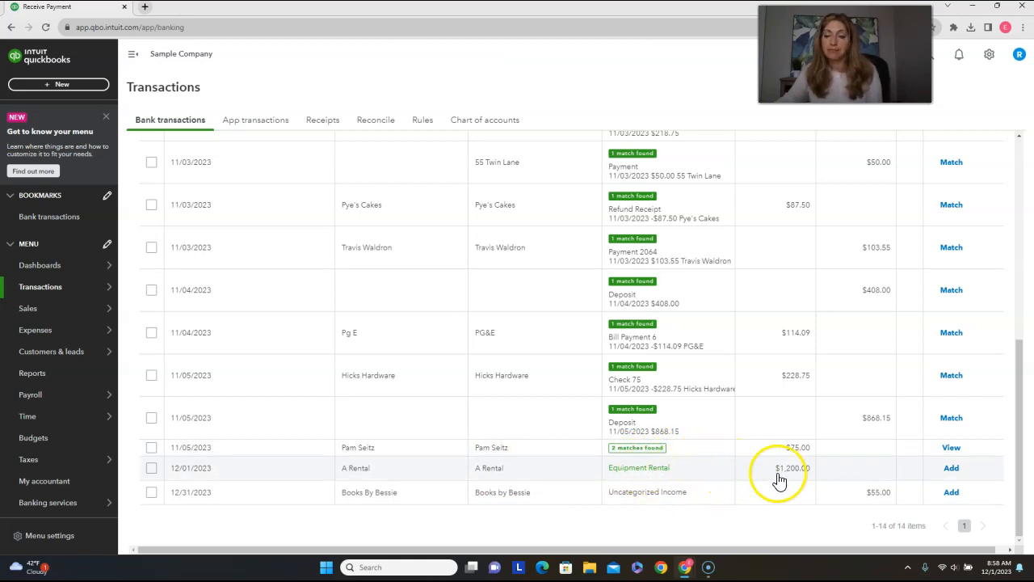
Look over the remaining checking transactions and switch to the Mastercard account's transactions for review.
{"action": "scroll", "coordinate": [781, 482], "scroll_direction": "up", "scroll_amount": 5}
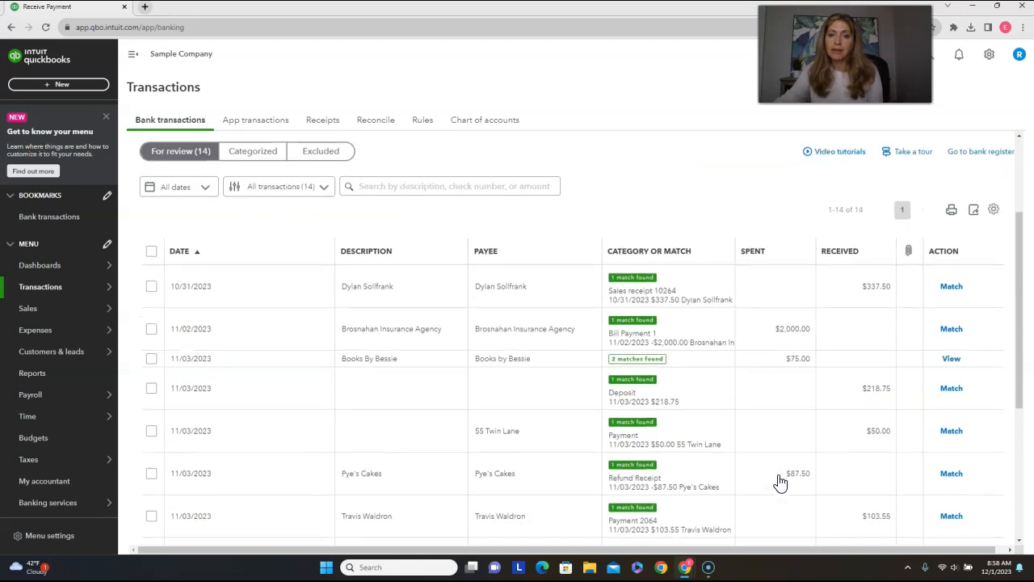
{"action": "scroll", "coordinate": [781, 482], "scroll_direction": "down", "scroll_amount": 5}
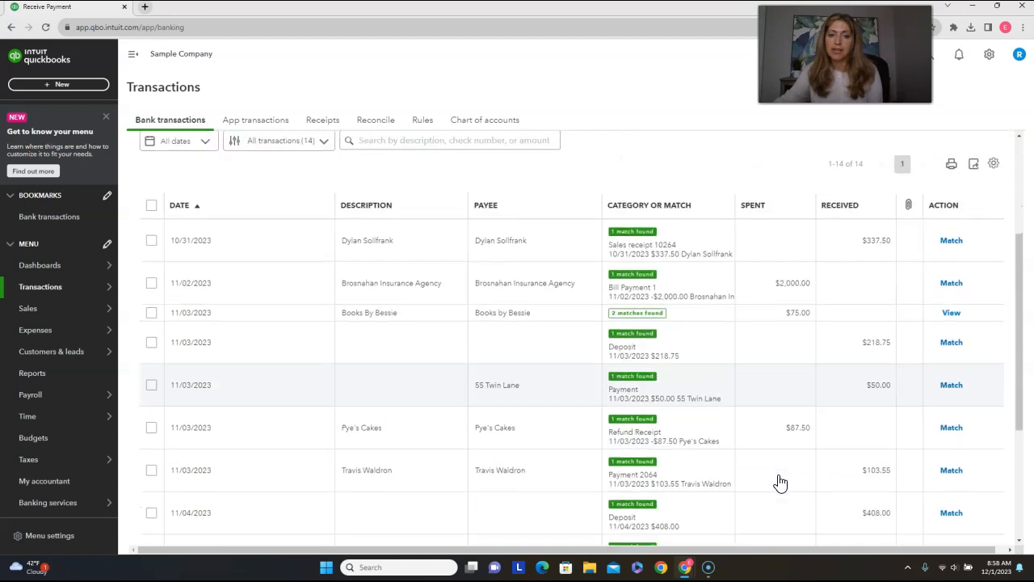
{"action": "left_click", "coordinate": [596, 449]}
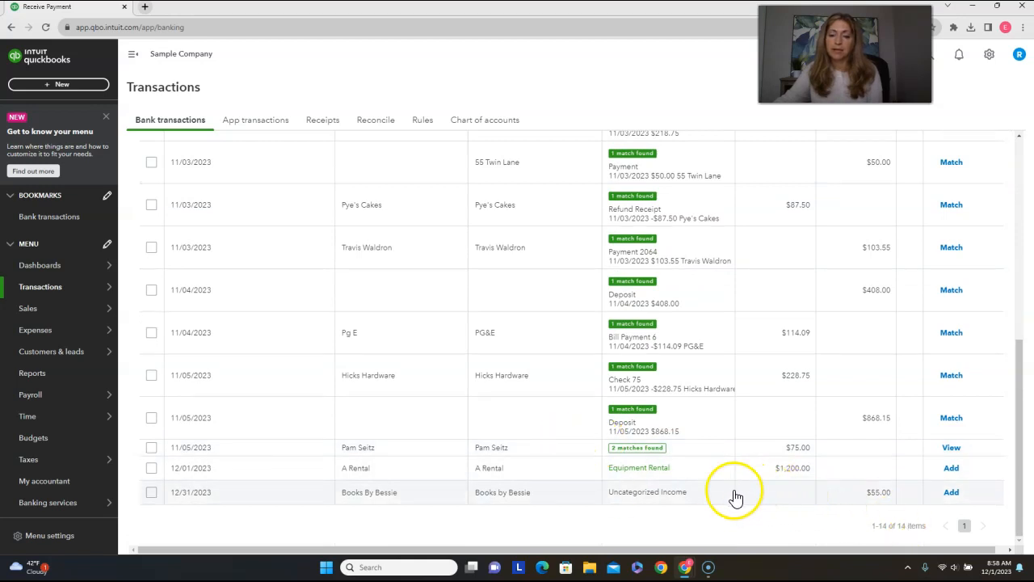
{"action": "scroll", "coordinate": [710, 493], "scroll_direction": "up", "scroll_amount": 2}
{"action": "scroll", "coordinate": [709, 493], "scroll_direction": "up", "scroll_amount": 1}
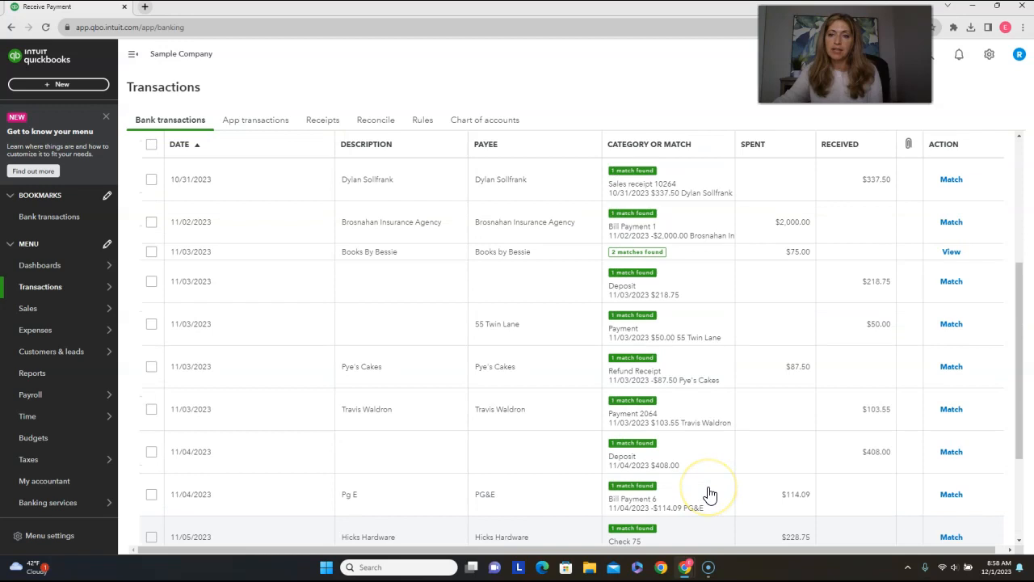
{"action": "scroll", "coordinate": [709, 493], "scroll_direction": "up", "scroll_amount": 5}
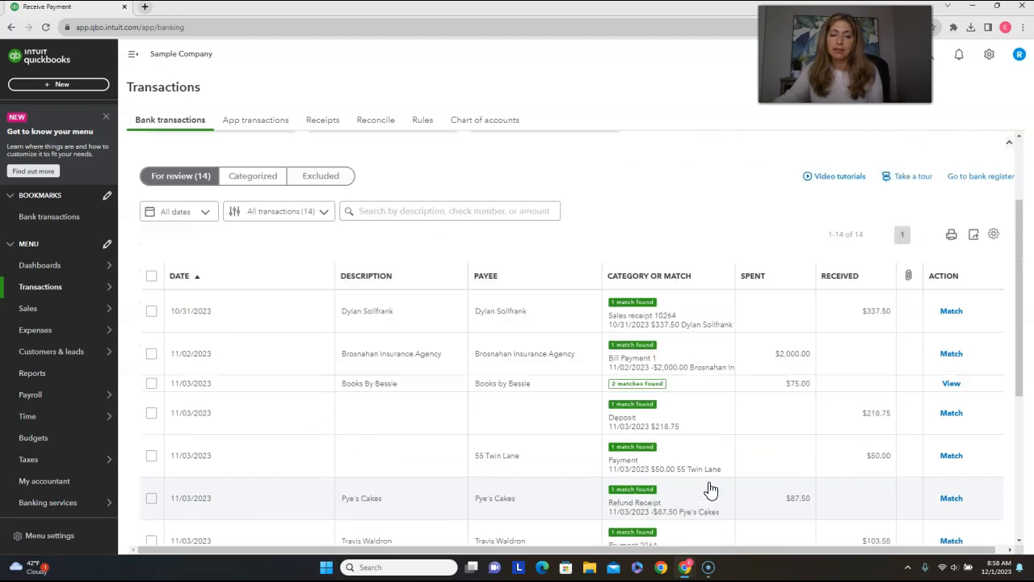
{"action": "left_click", "coordinate": [191, 196]}
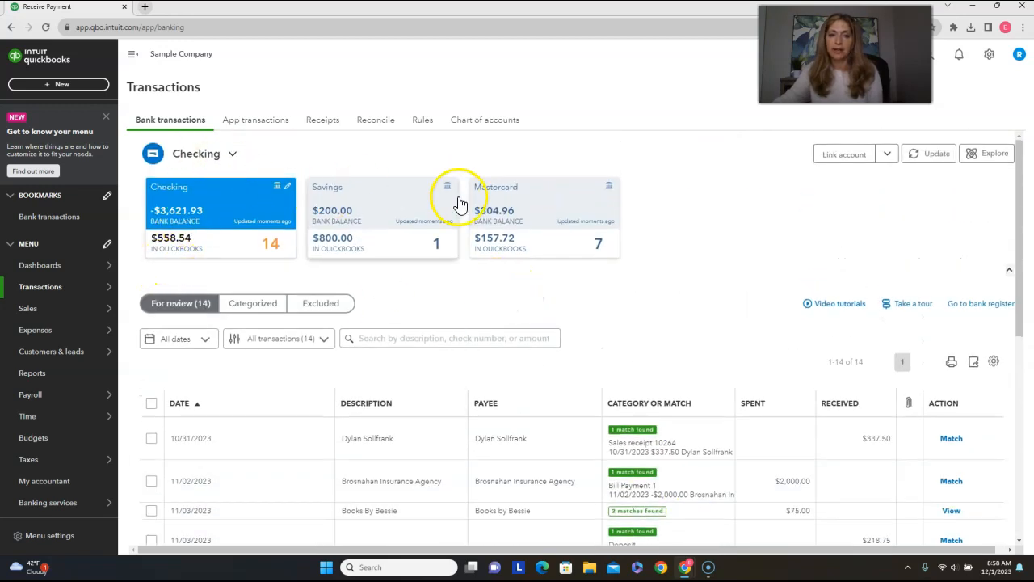
{"action": "left_click", "coordinate": [550, 226]}
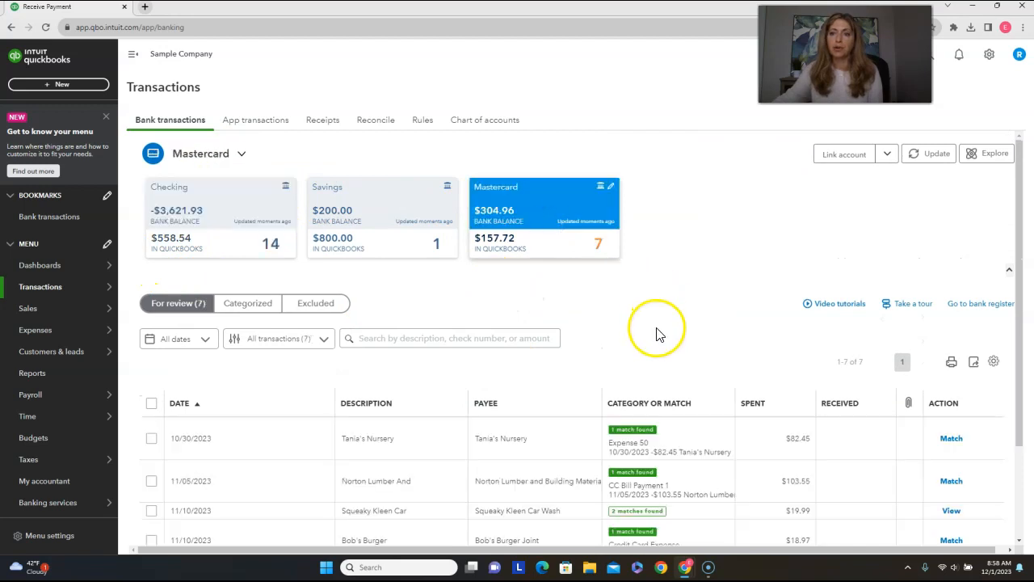
Expand the 11/30/2023 Lara's Lamination transaction and set its account to Funds Spent from Personal.
{"action": "scroll", "coordinate": [614, 339], "scroll_direction": "down", "scroll_amount": 2}
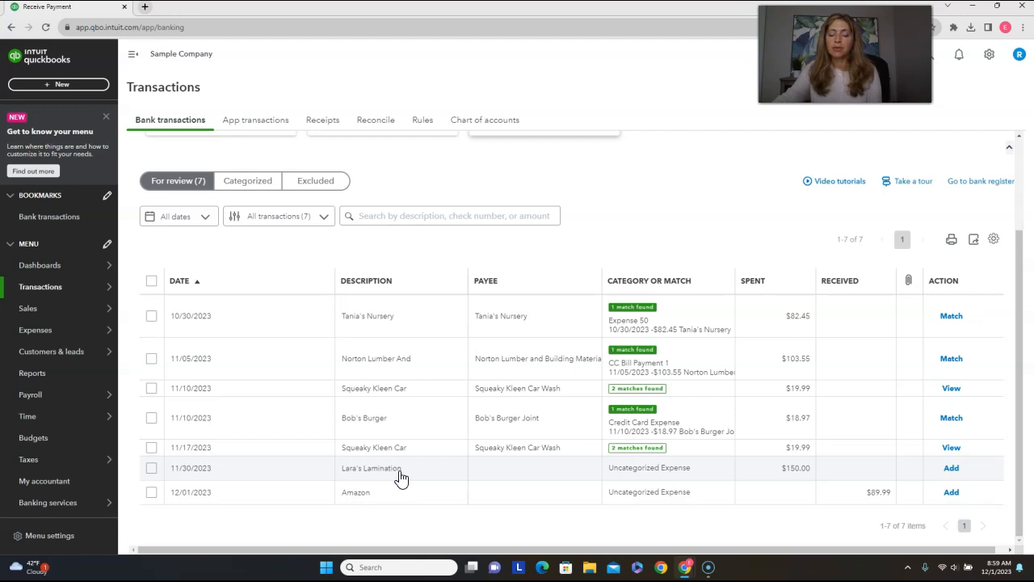
{"action": "left_click", "coordinate": [400, 476]}
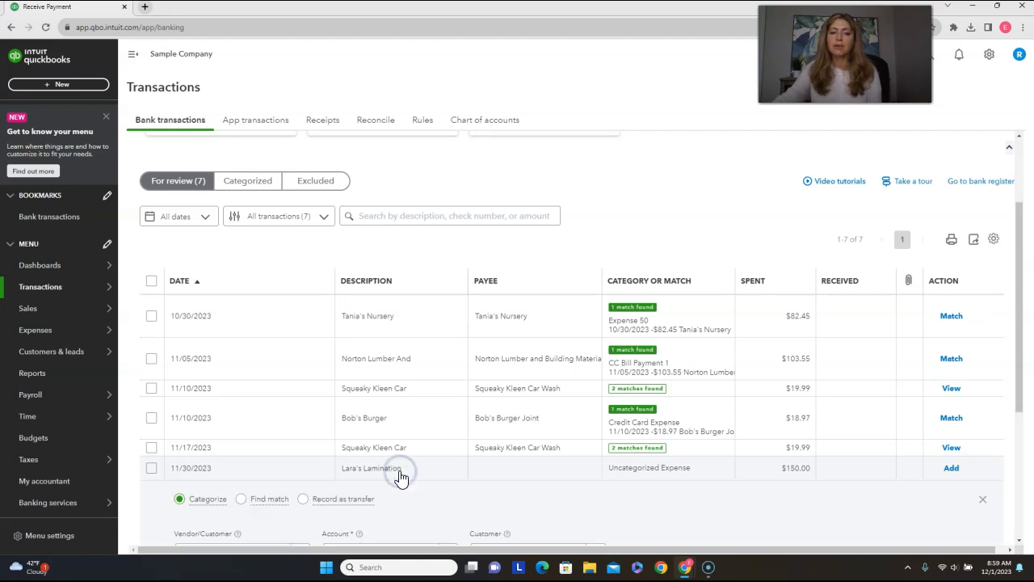
{"action": "scroll", "coordinate": [423, 455], "scroll_direction": "down", "scroll_amount": 2}
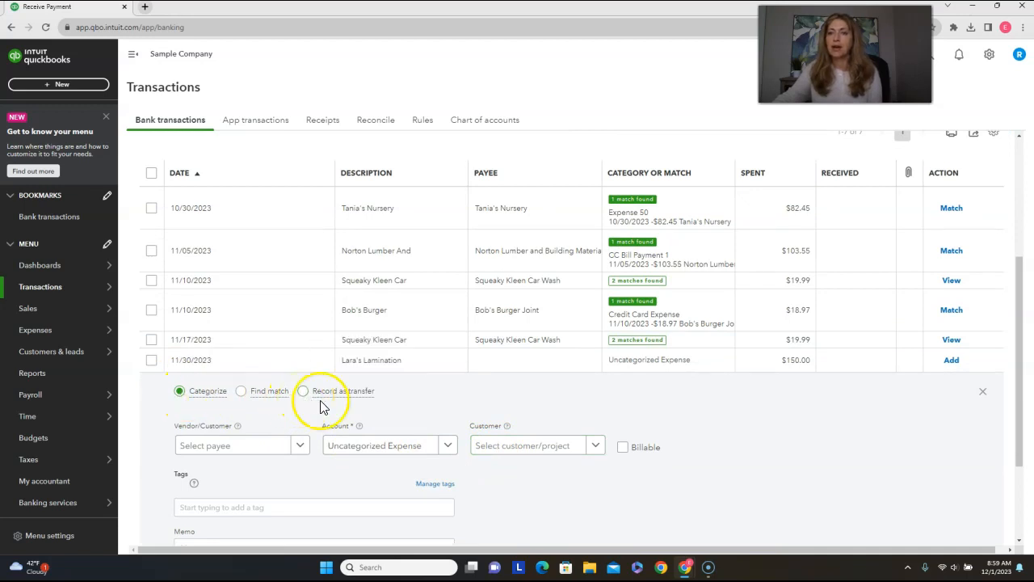
{"action": "left_click", "coordinate": [412, 454]}
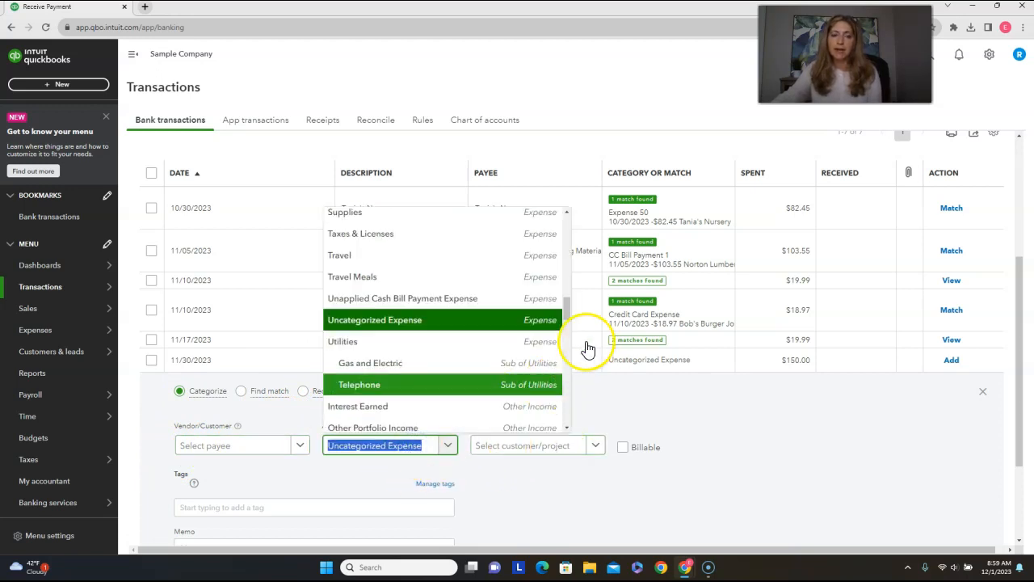
{"action": "left_click_drag", "start_coordinate": [569, 313], "coordinate": [569, 420]}
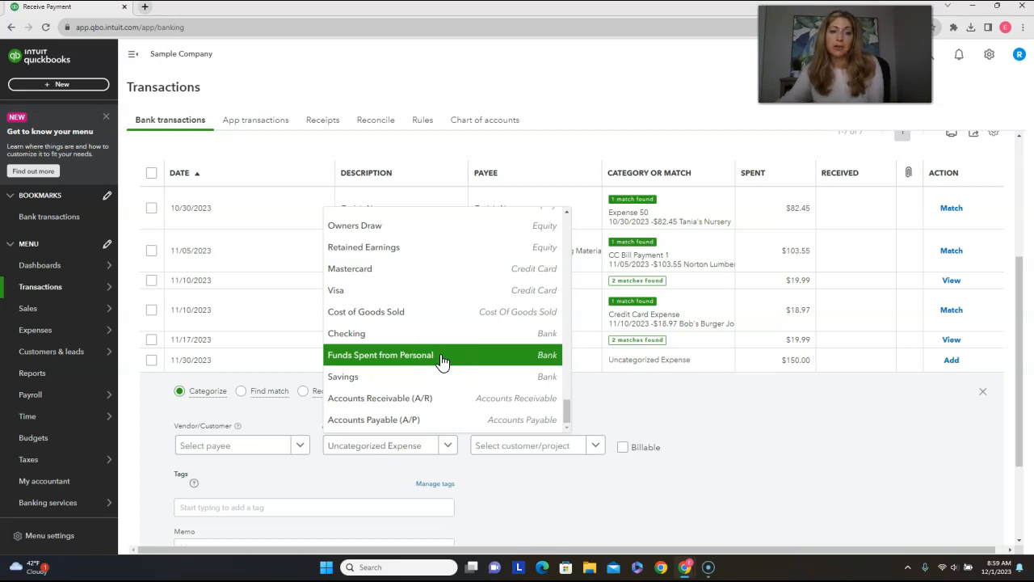
{"action": "scroll", "coordinate": [442, 361], "scroll_direction": "up", "scroll_amount": 5}
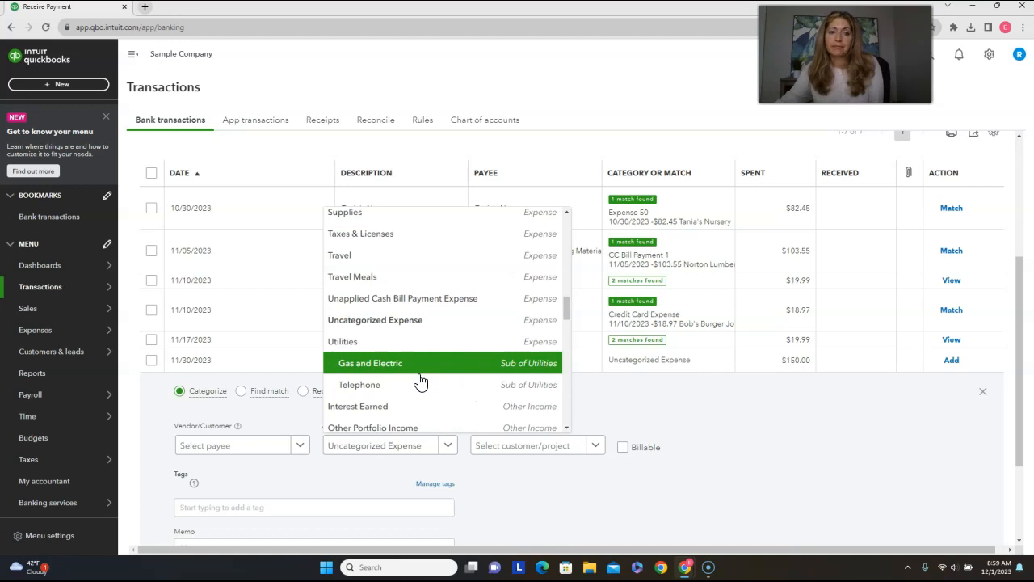
{"action": "scroll", "coordinate": [425, 388], "scroll_direction": "down", "scroll_amount": 10}
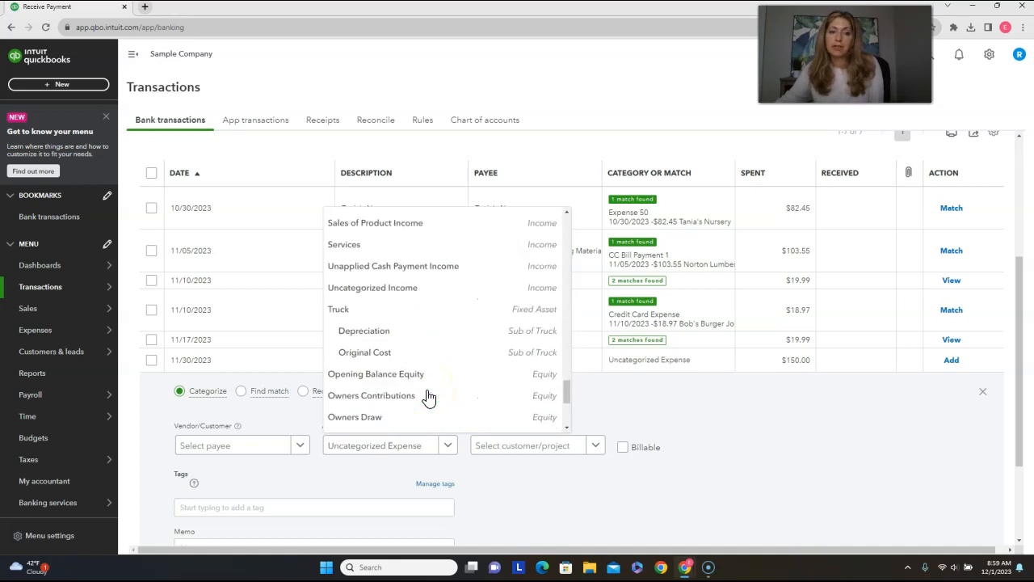
{"action": "scroll", "coordinate": [426, 395], "scroll_direction": "down", "scroll_amount": 3}
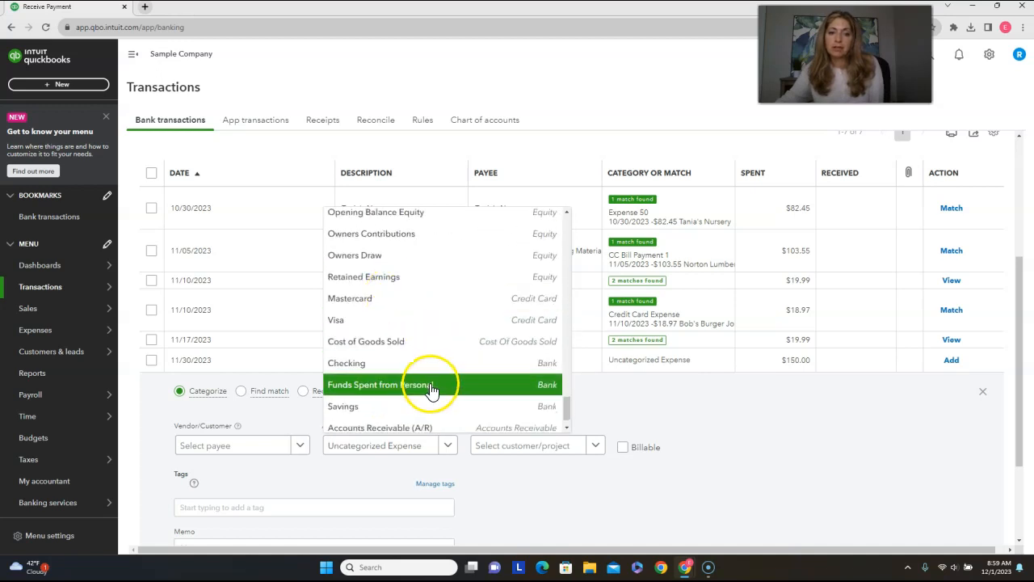
{"action": "left_click", "coordinate": [432, 389]}
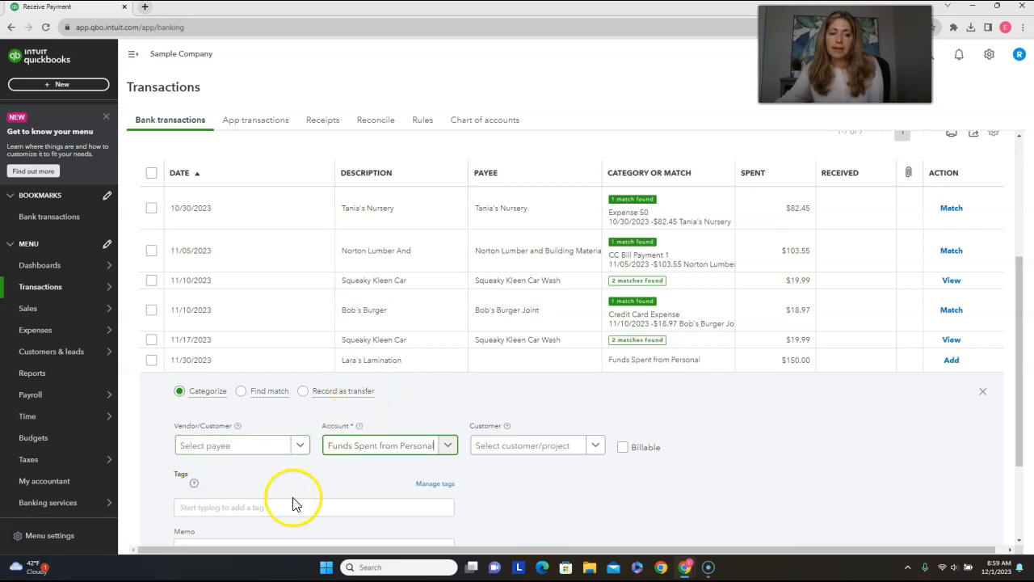
Enter a memo on the Lara's Lamination transaction reading "Laminating for", the person's first name and "school", and add the transaction.
{"action": "scroll", "coordinate": [311, 481], "scroll_direction": "down", "scroll_amount": 2}
{"action": "left_click", "coordinate": [347, 463]}
{"action": "left_click", "coordinate": [301, 438]}
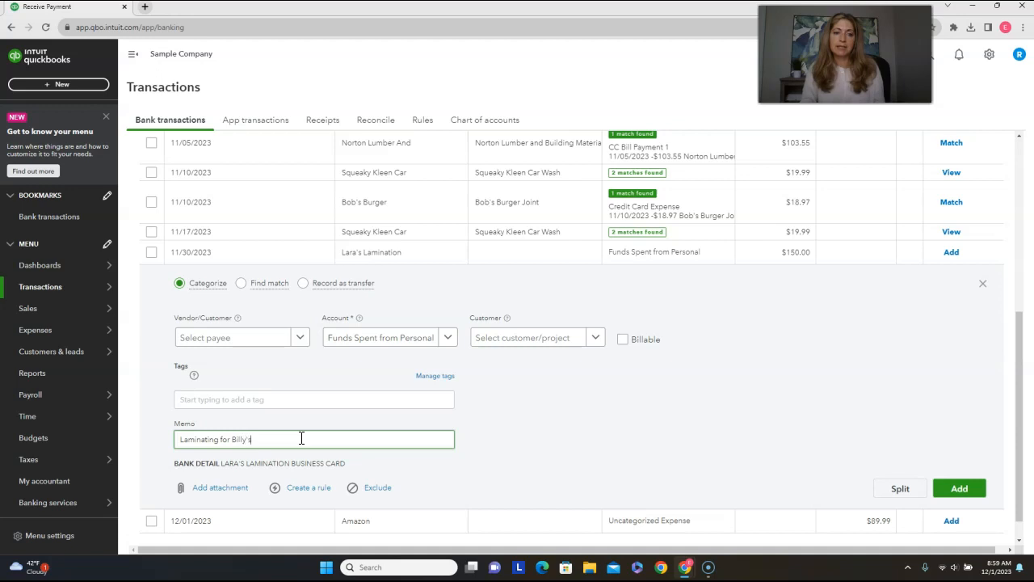
{"action": "type", "text": "Laminating for Billy's school"}
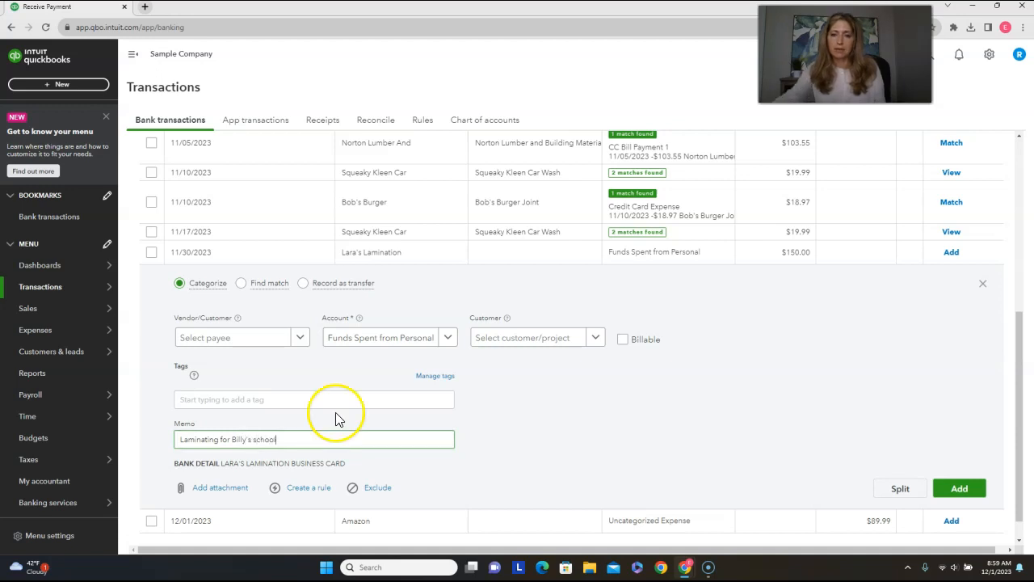
{"action": "left_click", "coordinate": [960, 488]}
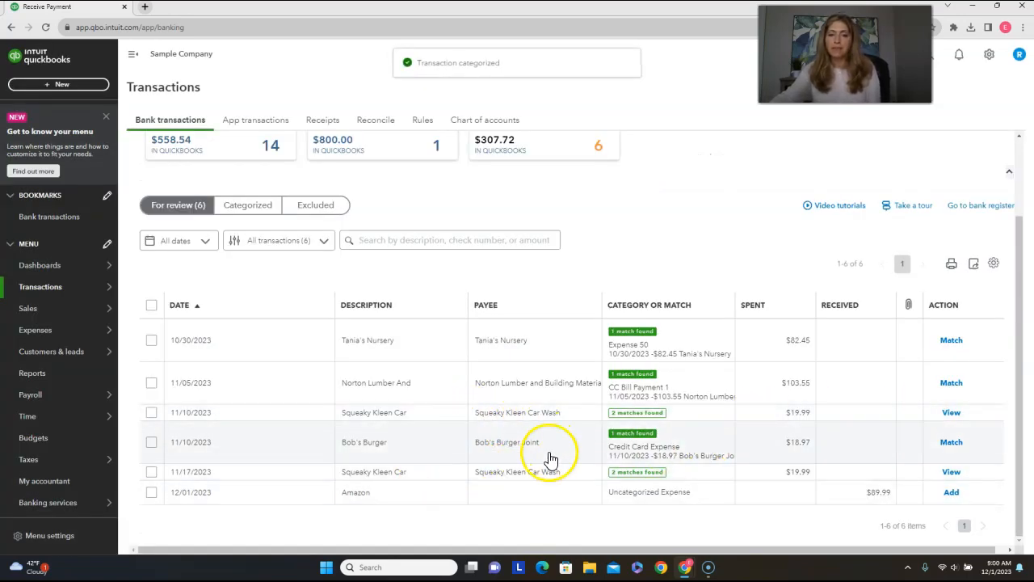
{"action": "scroll", "coordinate": [579, 476], "scroll_direction": "up", "scroll_amount": 2}
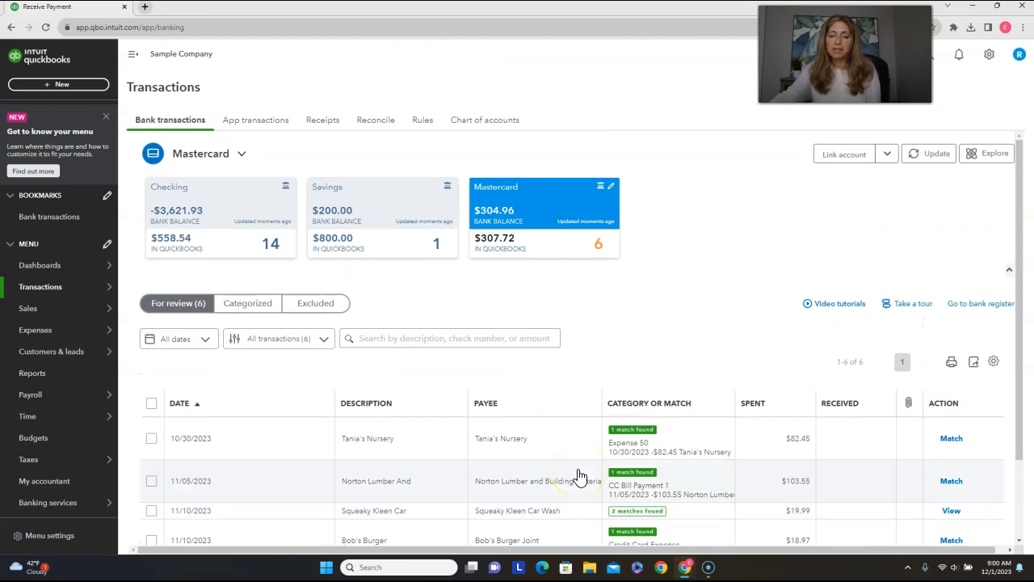